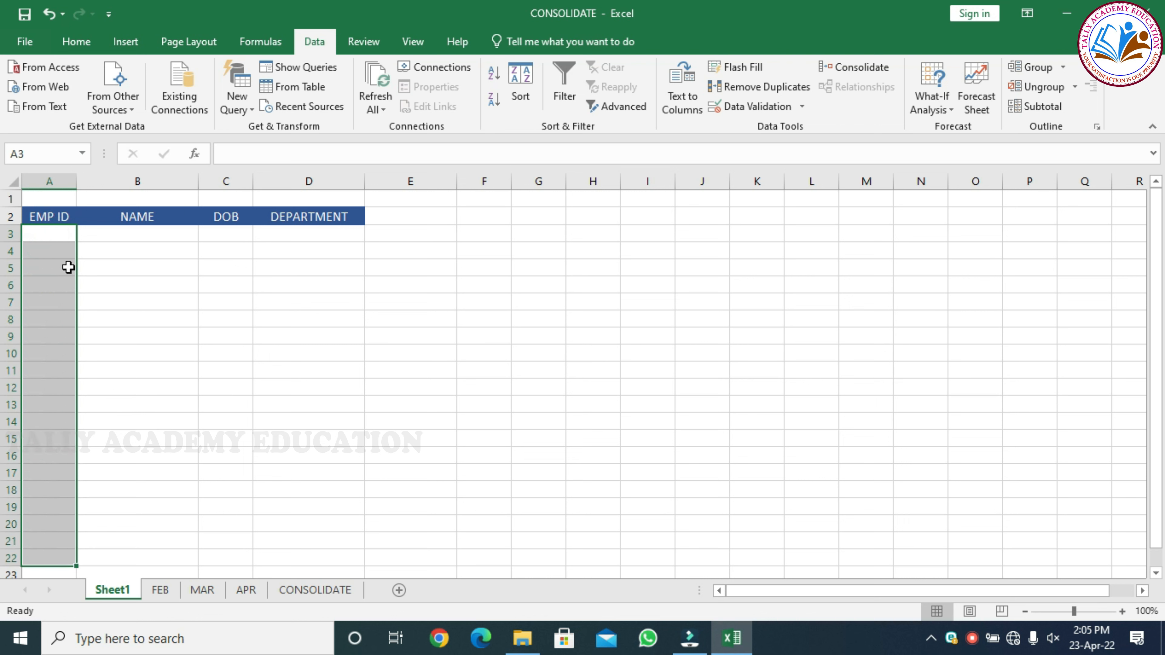
Start a data validation rule for EMP ID cells A3:A22 that allows whole numbers with the "between" condition.
{"action": "left_click", "coordinate": [800, 113]}
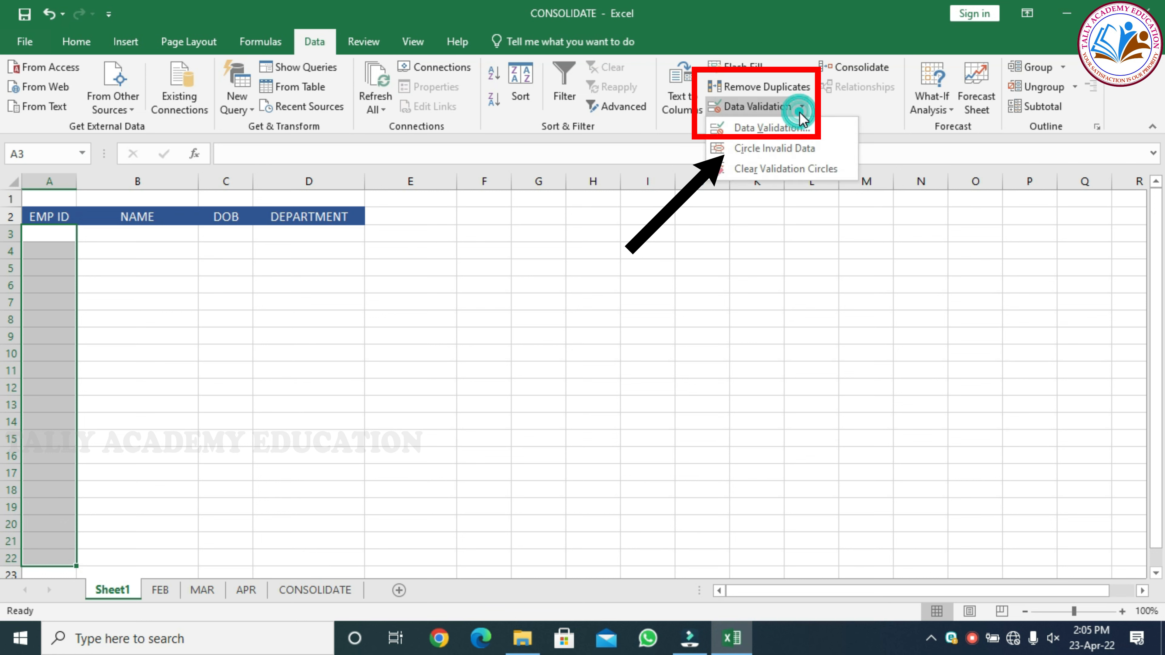
{"action": "left_click", "coordinate": [775, 128]}
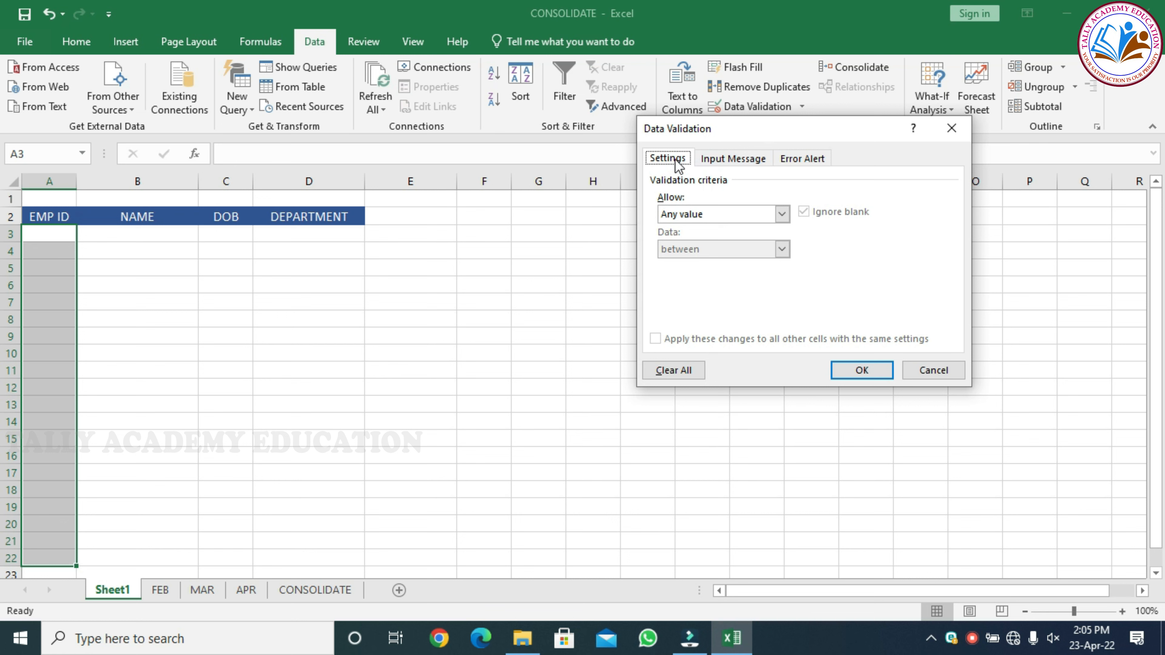
{"action": "left_click_drag", "start_coordinate": [810, 126], "coordinate": [755, 166]}
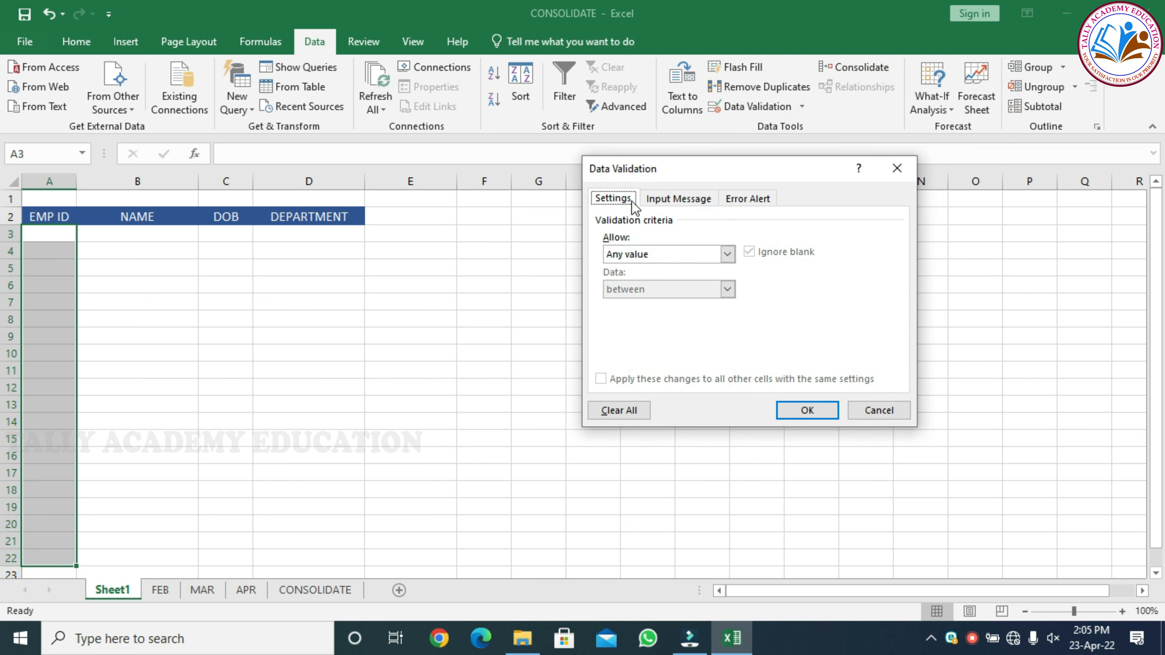
{"action": "left_click", "coordinate": [727, 254]}
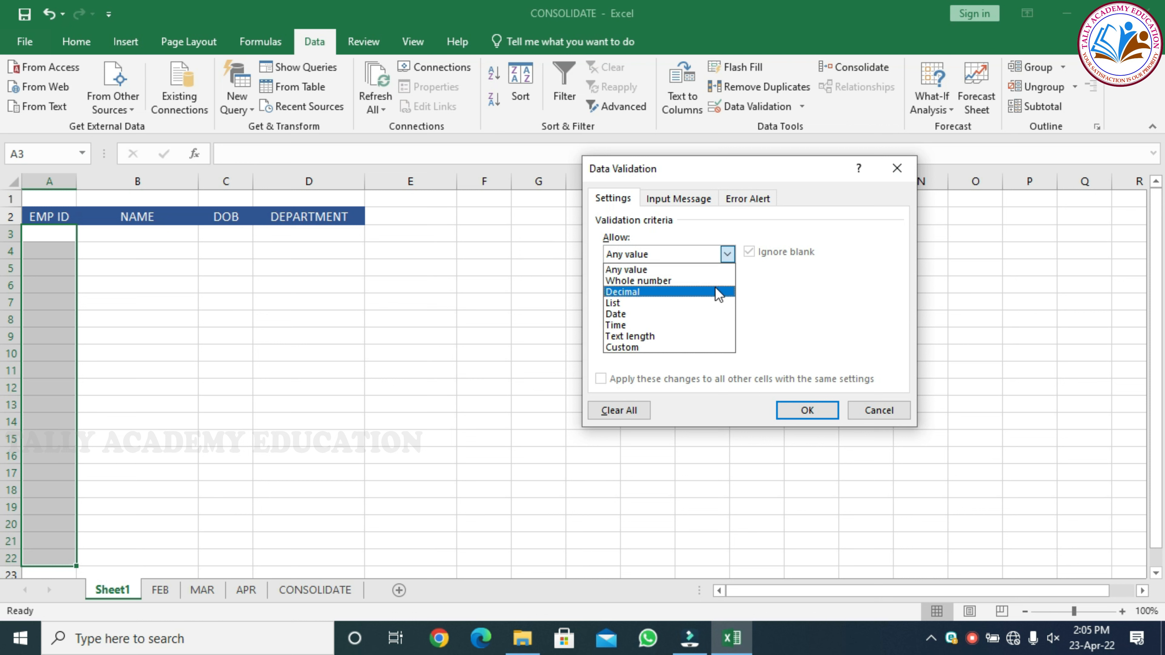
{"action": "left_click", "coordinate": [695, 280]}
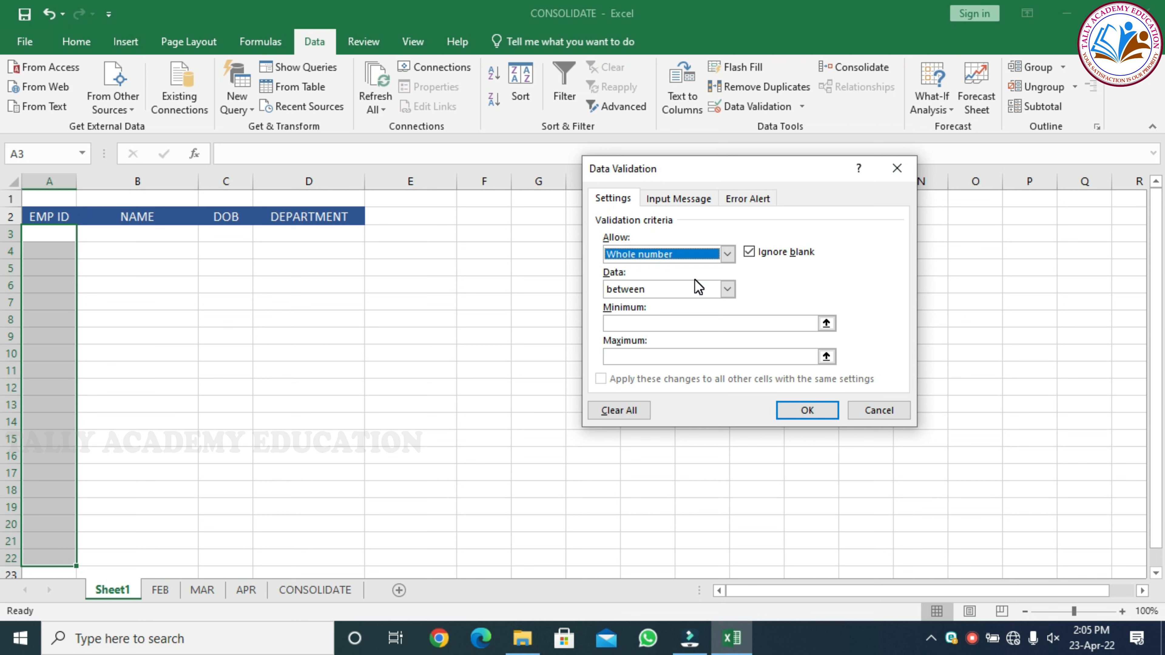
{"action": "left_click", "coordinate": [727, 290]}
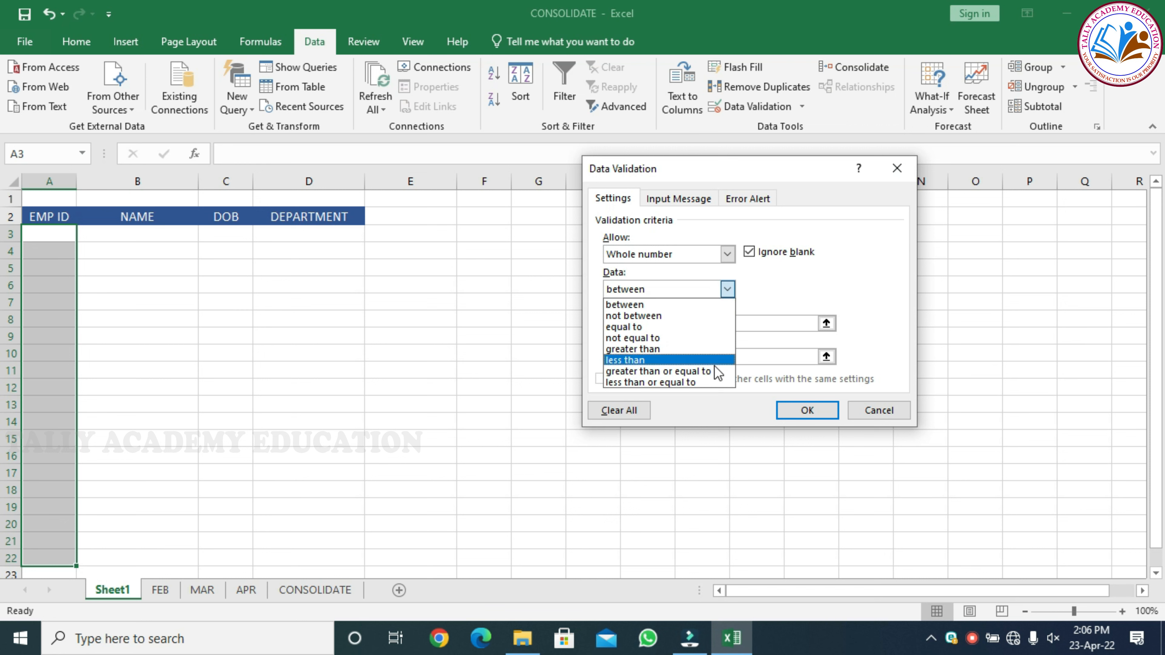
{"action": "left_click", "coordinate": [728, 293]}
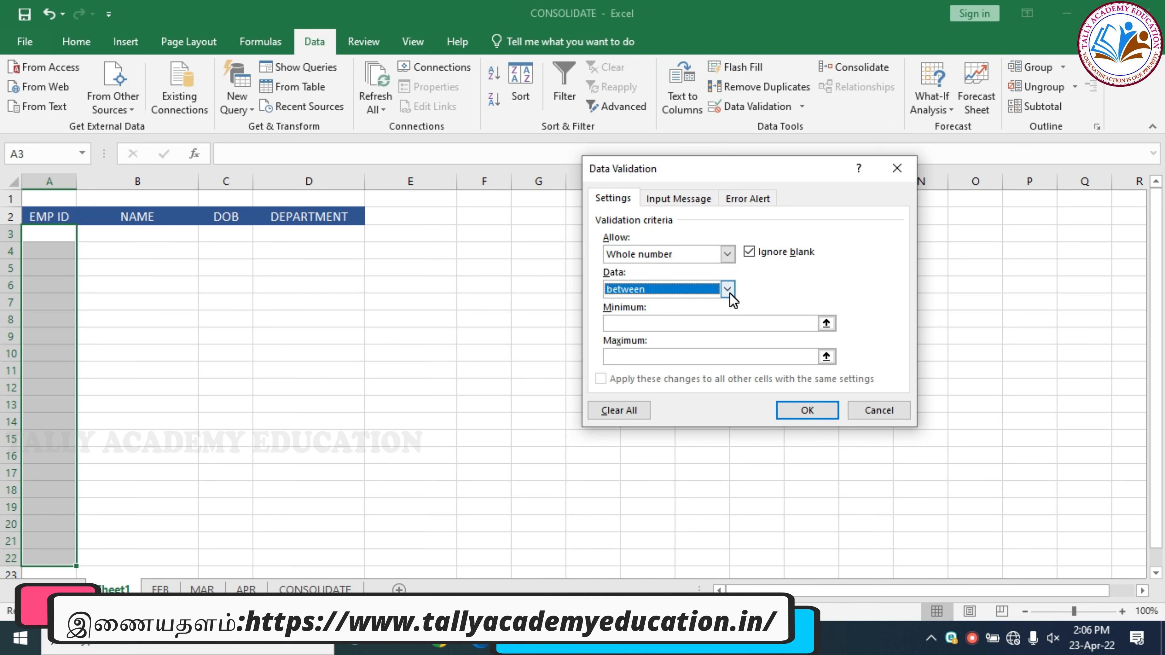
{"action": "left_click", "coordinate": [729, 290]}
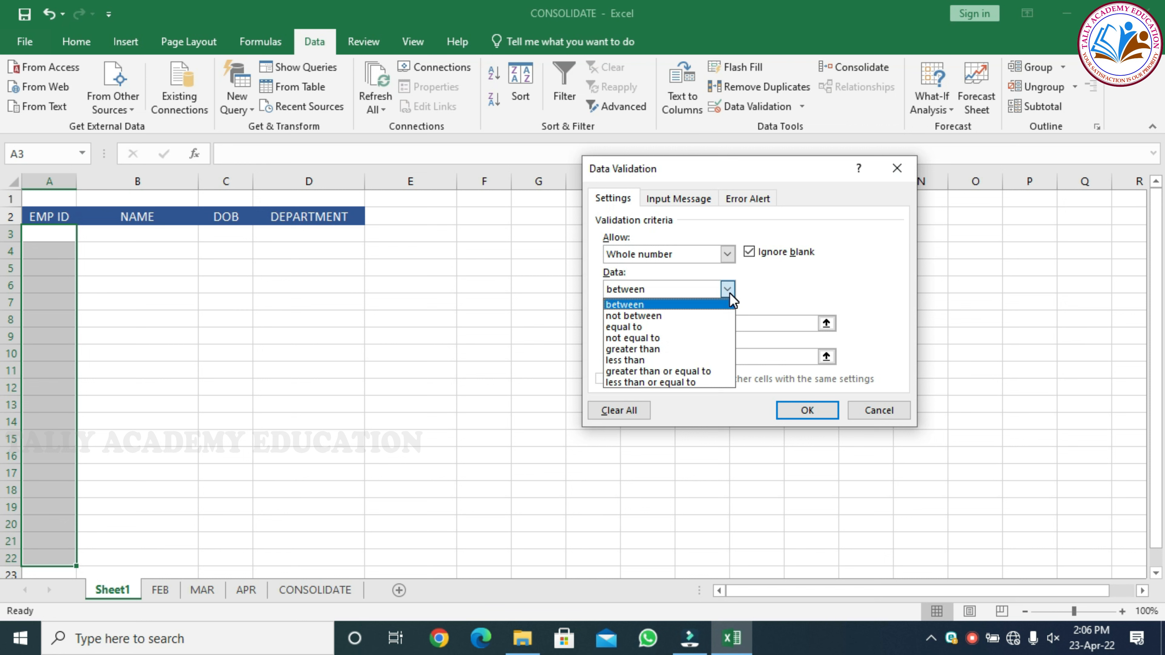
{"action": "left_click", "coordinate": [695, 305]}
Set the validation minimum to 1001 and maximum to 1020, and apply the rule to the EMP ID cells.
{"action": "left_click", "coordinate": [702, 326]}
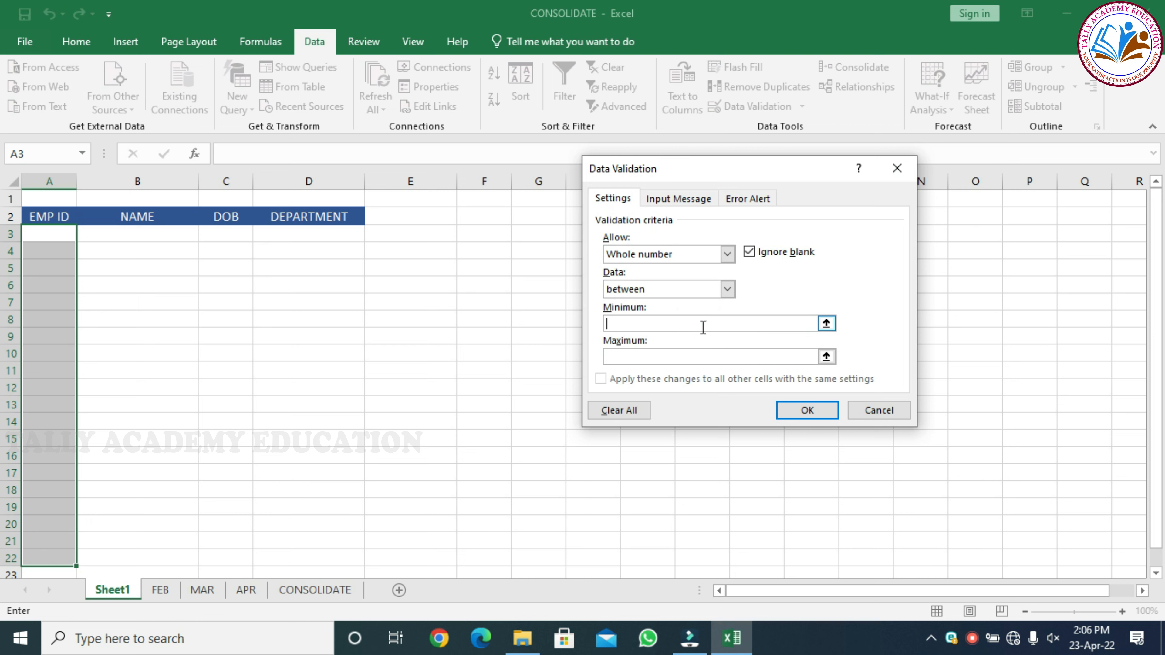
{"action": "type", "text": "1001"}
{"action": "left_click", "coordinate": [701, 358]}
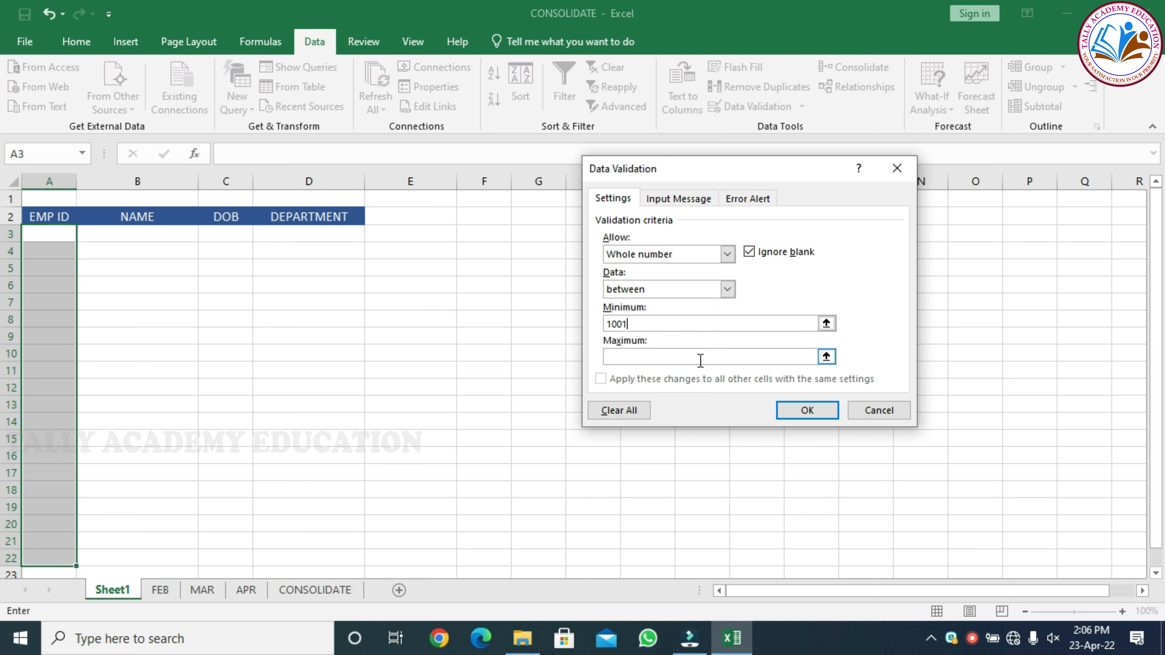
{"action": "left_click", "coordinate": [700, 359]}
{"action": "type", "text": "1020"}
{"action": "left_click", "coordinate": [820, 407]}
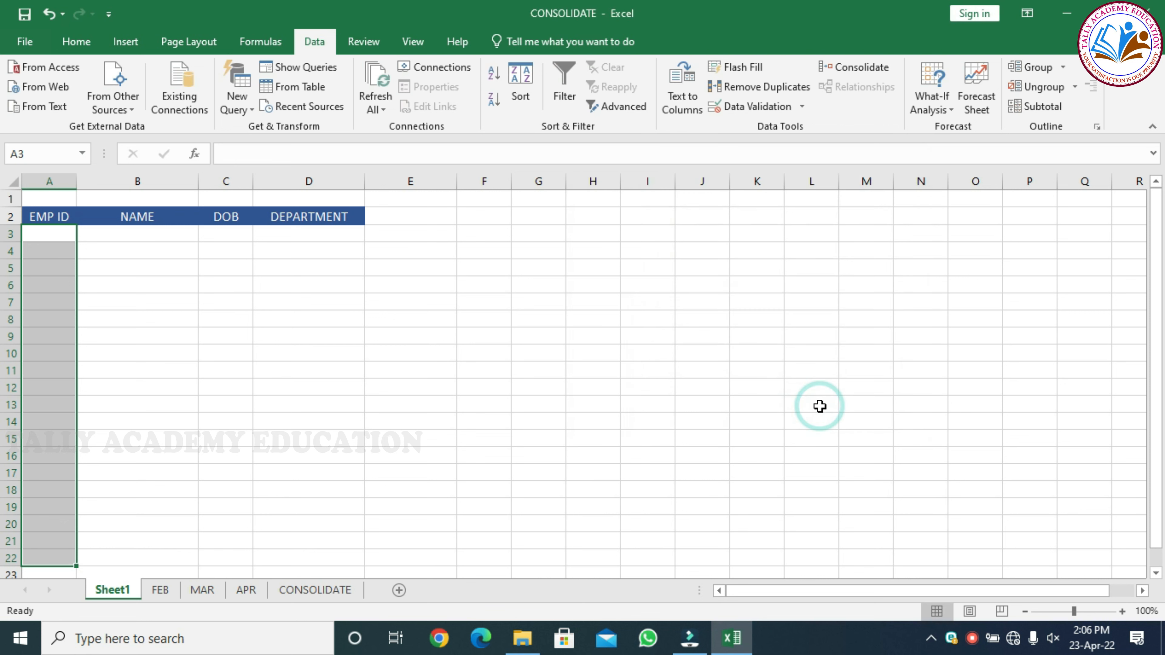
Enter 1001 as the first EMP ID in cell A3.
{"action": "left_click", "coordinate": [48, 234]}
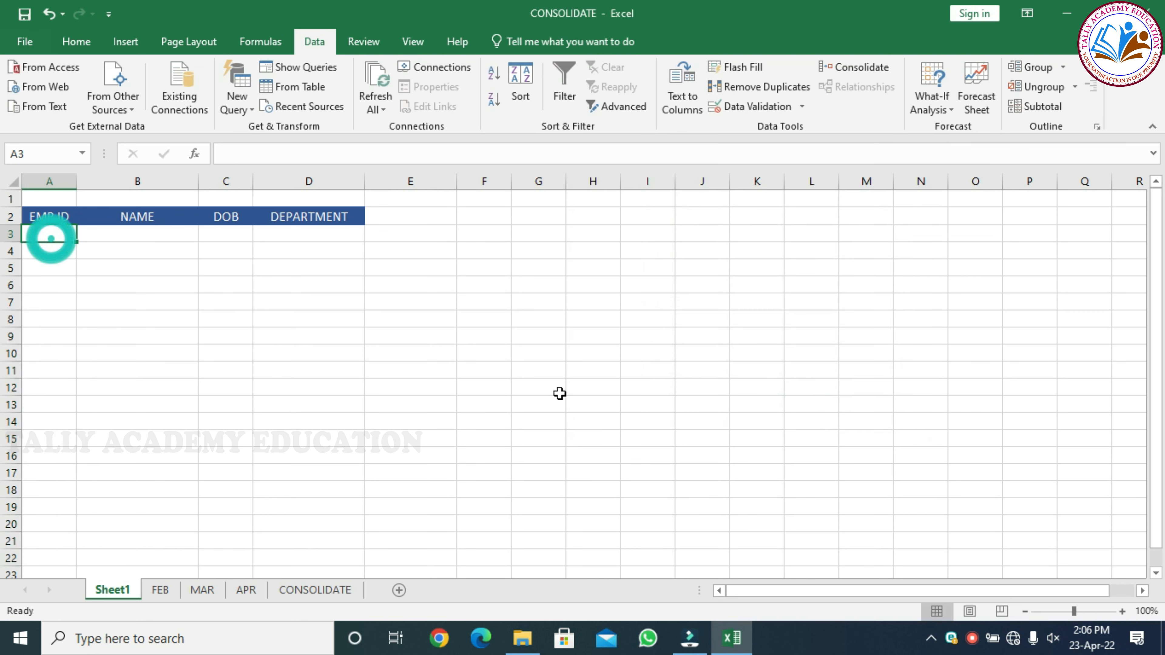
{"action": "type", "text": "1001"}
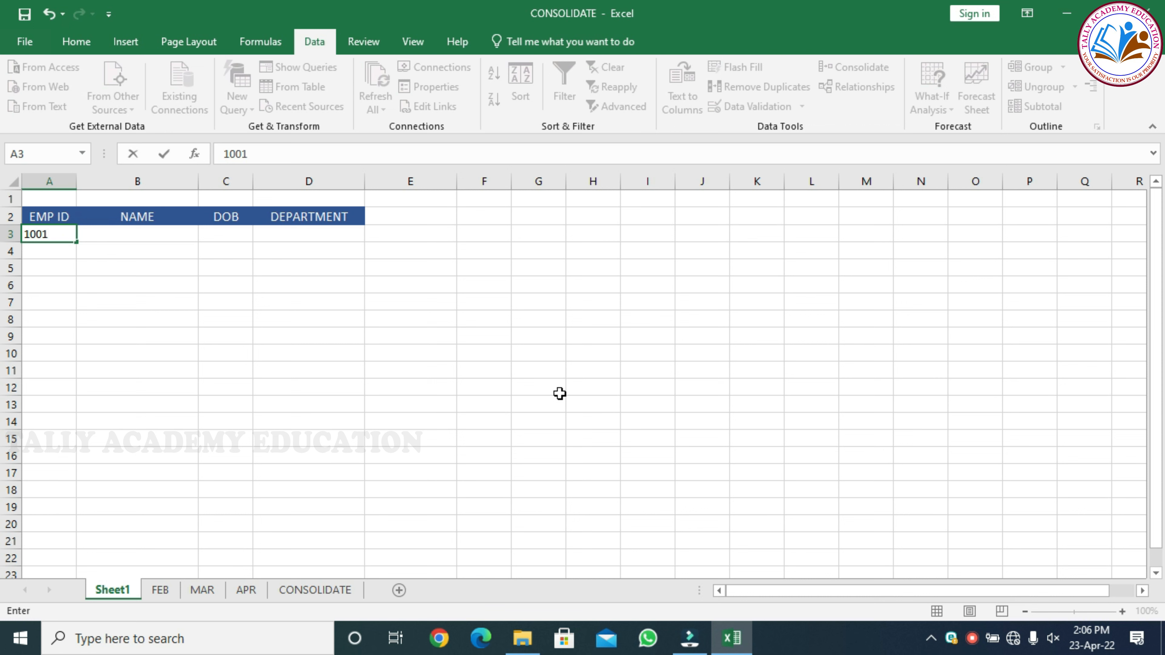
{"action": "key", "text": "Return"}
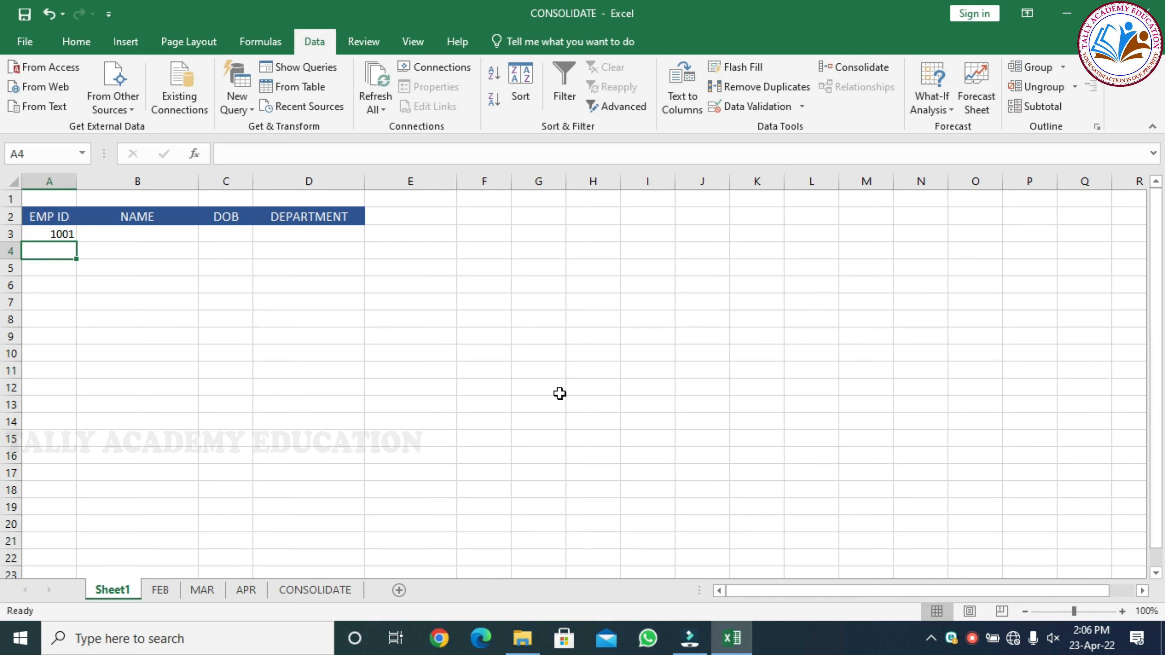
Try to enter the out-of-range EMP ID 1000 in cell A4 to test the validation rule.
{"action": "type", "text": "1000"}
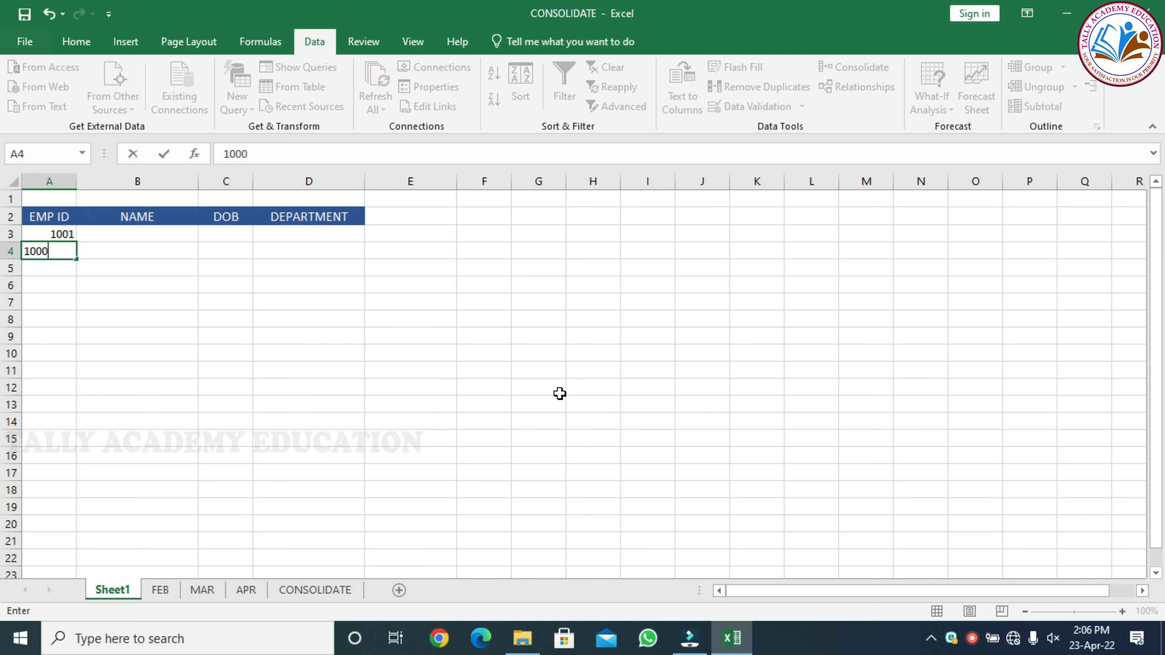
{"action": "key", "text": "Return"}
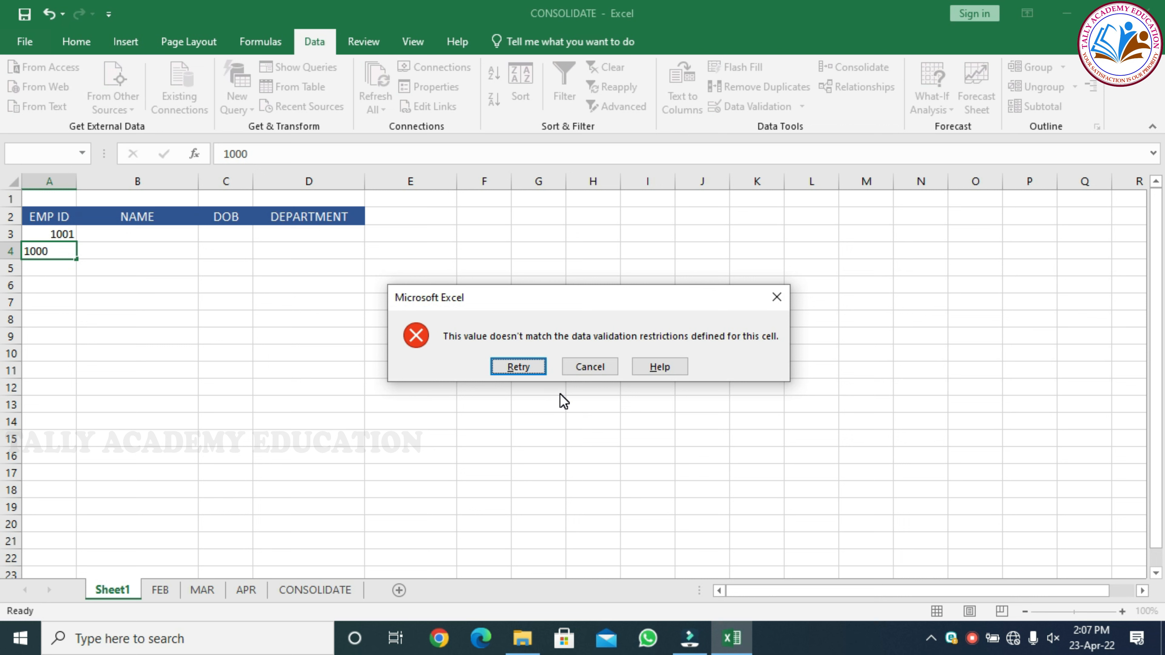
{"action": "key", "text": "Return"}
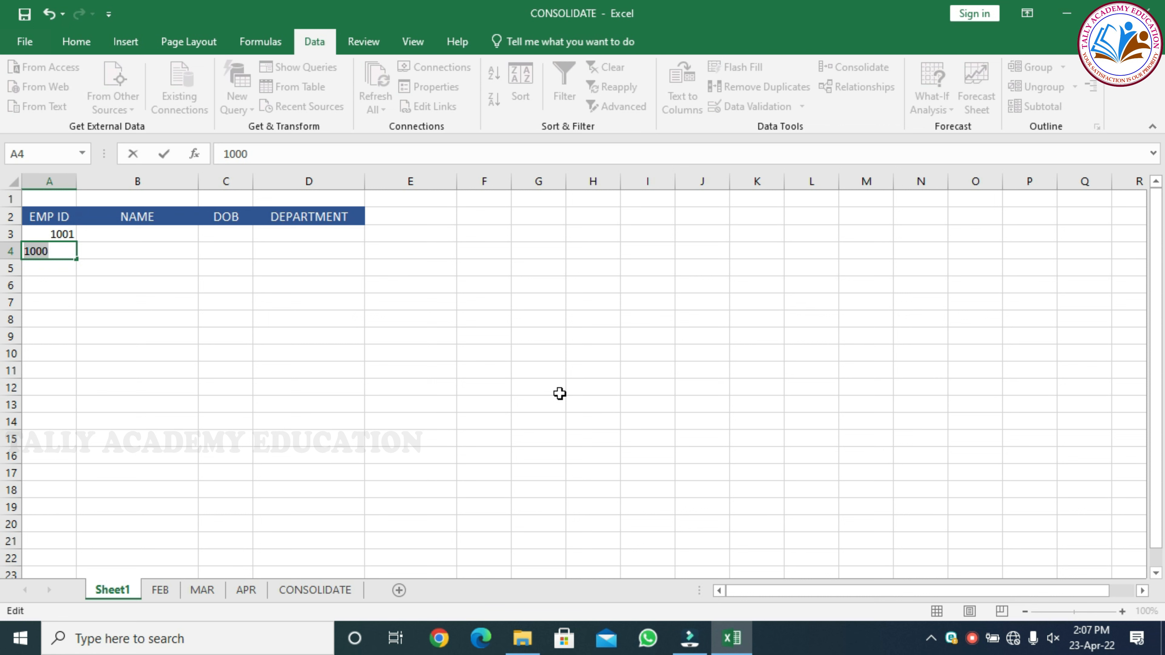
{"action": "key", "text": "Return"}
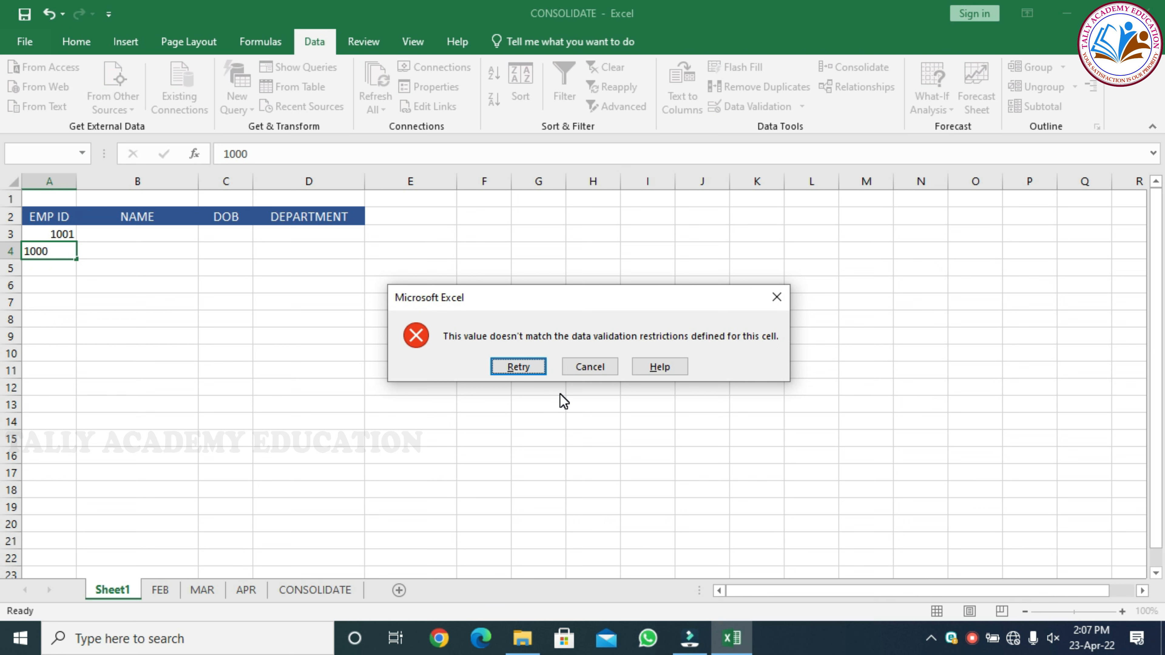
{"action": "key", "text": "Return"}
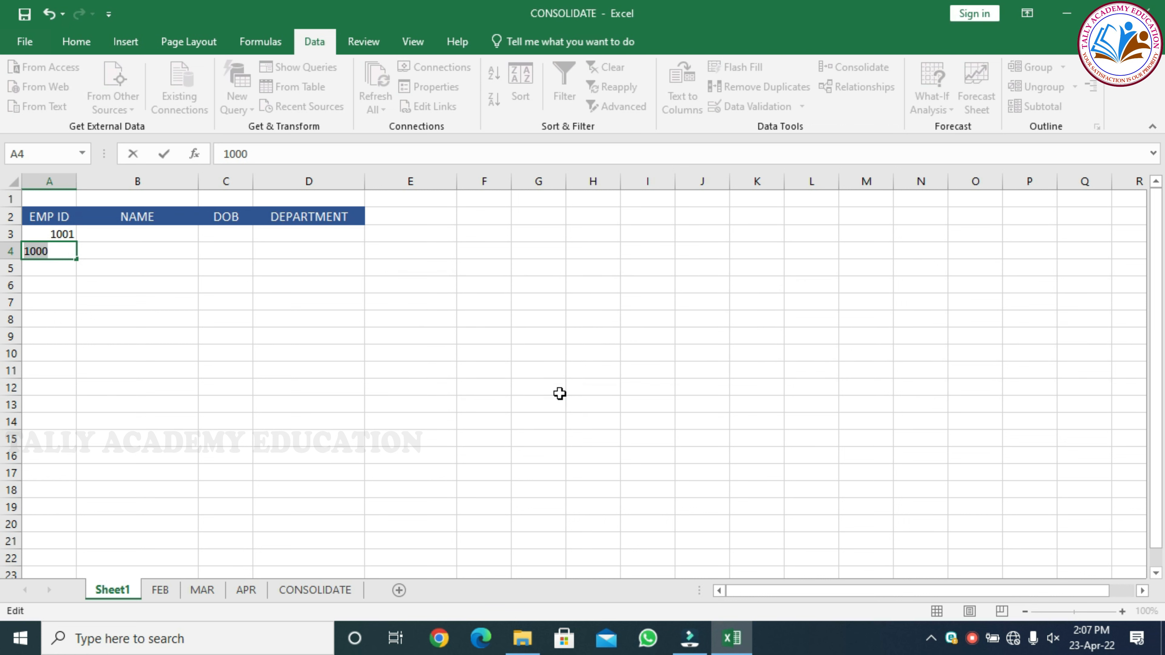
Fill EMP ID cells A4 to A8 with 1002, 1002, 1003, 1004 and 1005, including the repeated 1002.
{"action": "type", "text": "1002"}
{"action": "key", "text": "Return"}
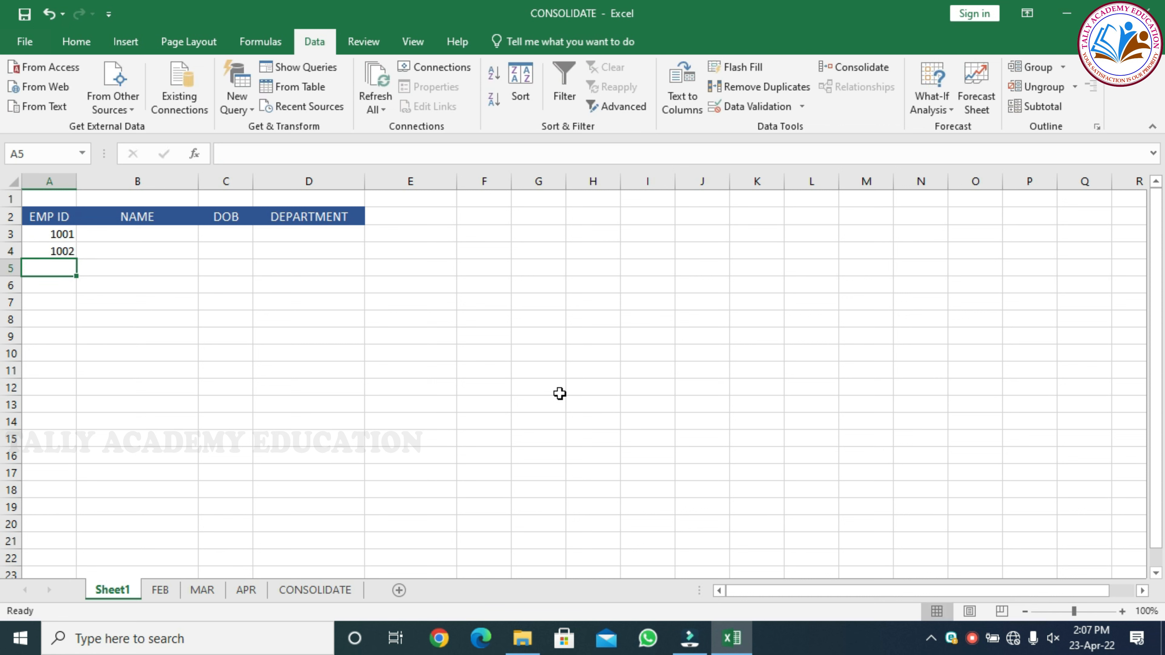
{"action": "type", "text": "1002"}
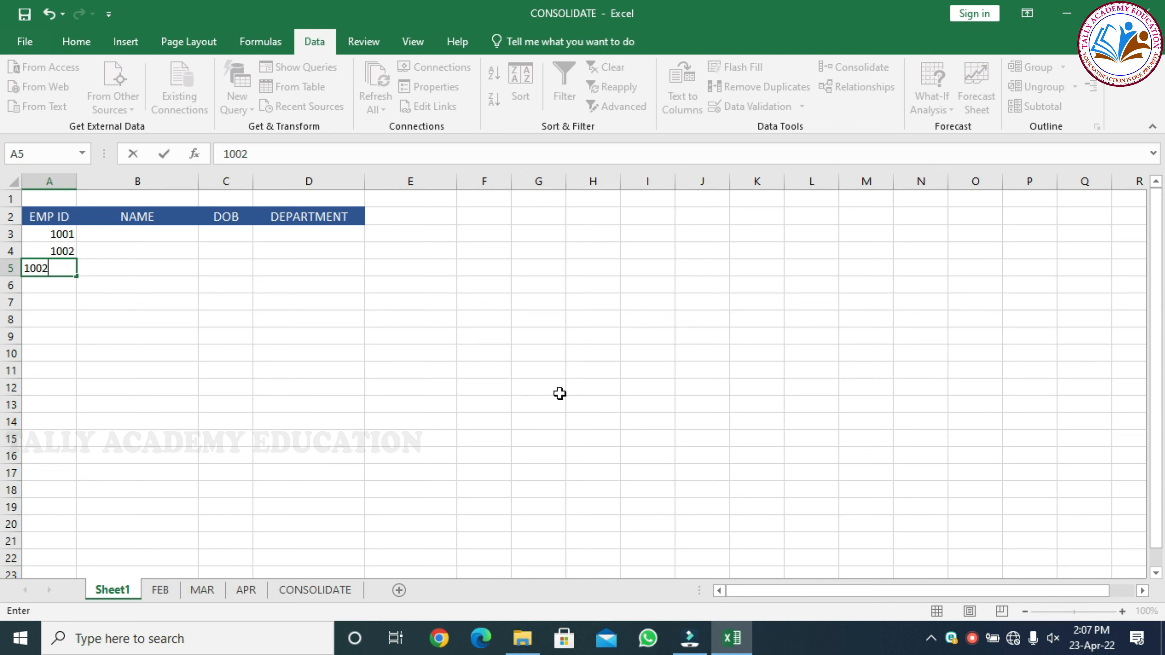
{"action": "key", "text": "Return"}
{"action": "type", "text": "1003"}
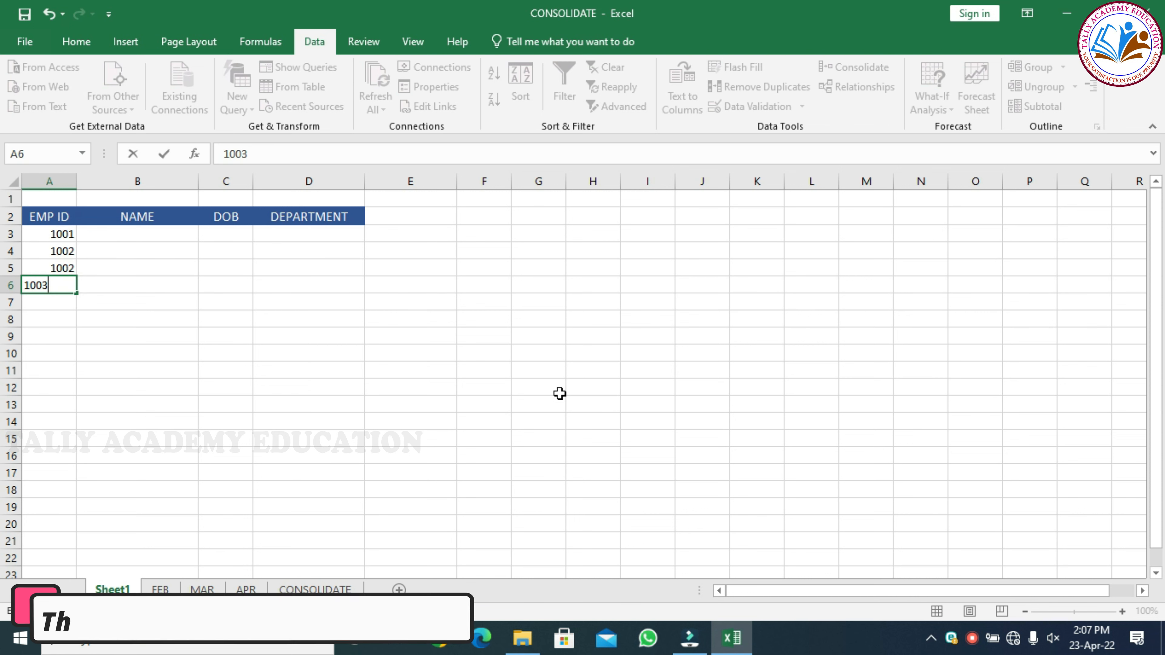
{"action": "key", "text": "Return"}
{"action": "type", "text": "100"}
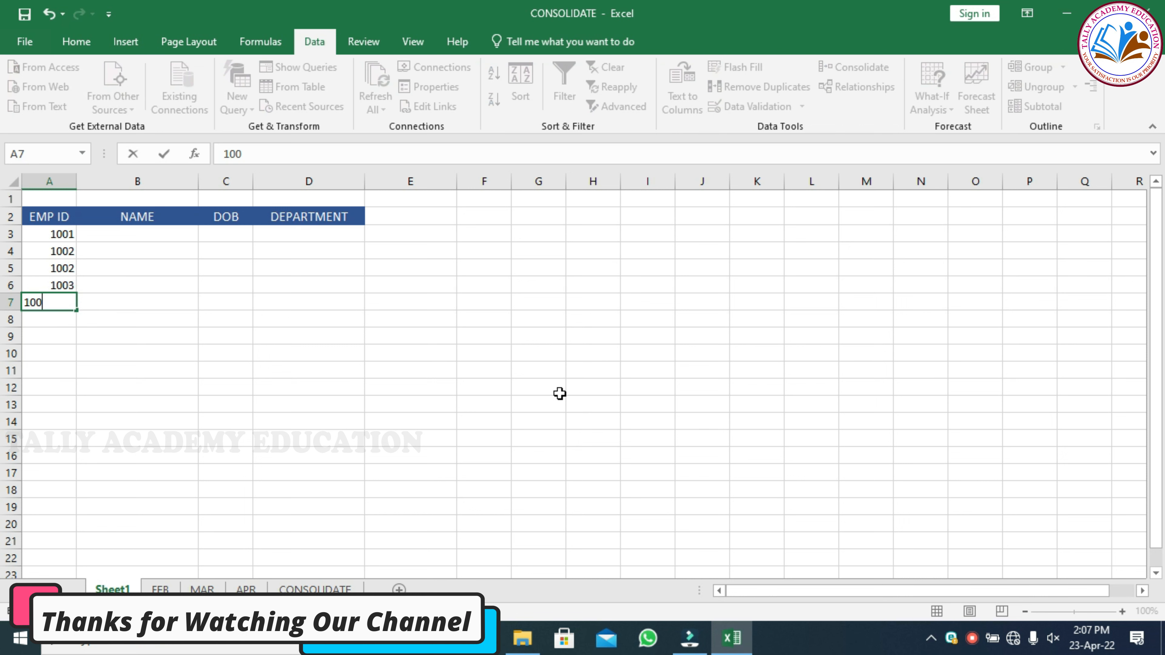
{"action": "type", "text": "4"}
{"action": "key", "text": "Return"}
{"action": "type", "text": "1005"}
{"action": "key", "text": "Return"}
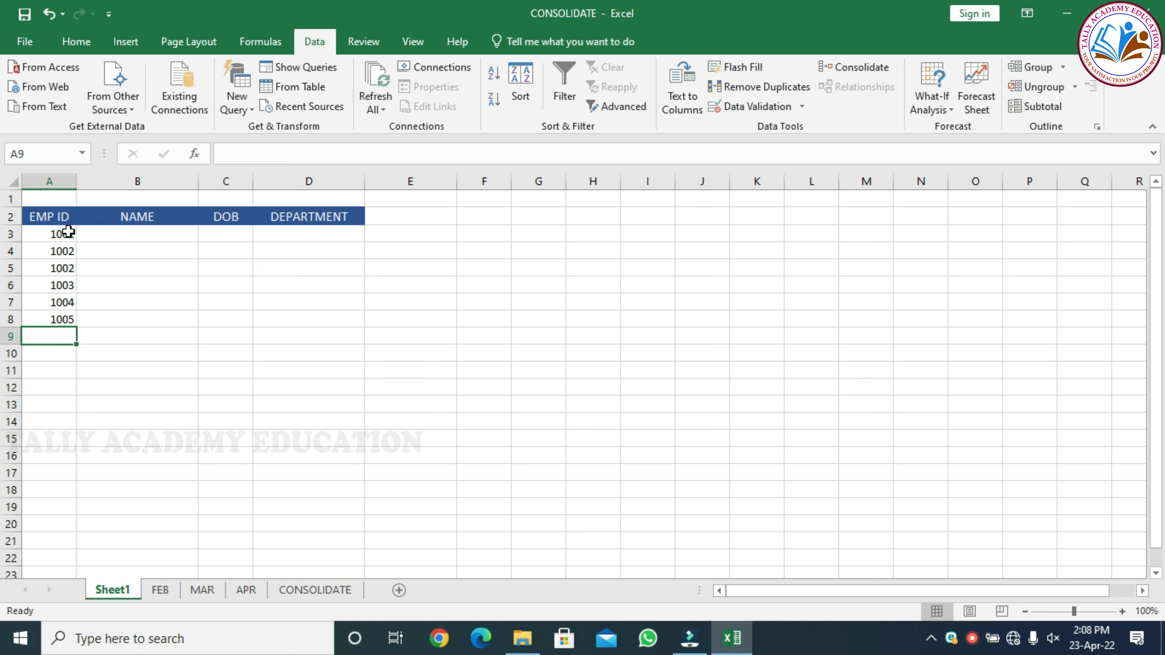
Remove duplicate values from EMP ID cells A3:A22, continuing with the current selection only and checking the EMP ID column.
{"action": "left_click", "coordinate": [66, 251]}
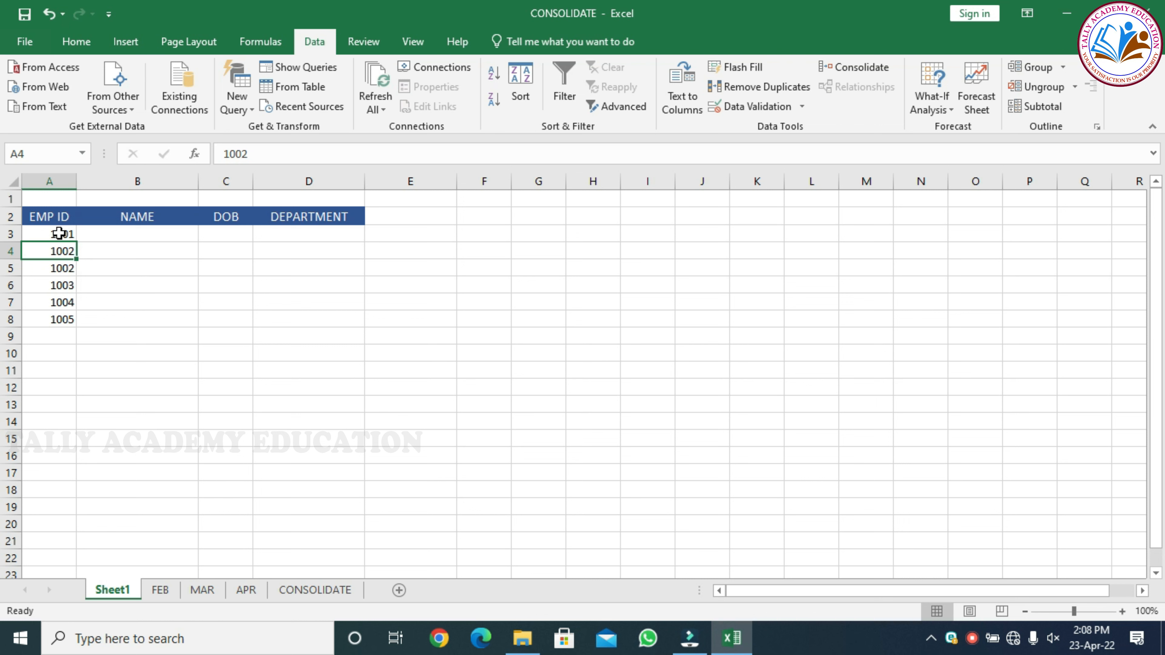
{"action": "left_click_drag", "start_coordinate": [59, 233], "coordinate": [56, 555]}
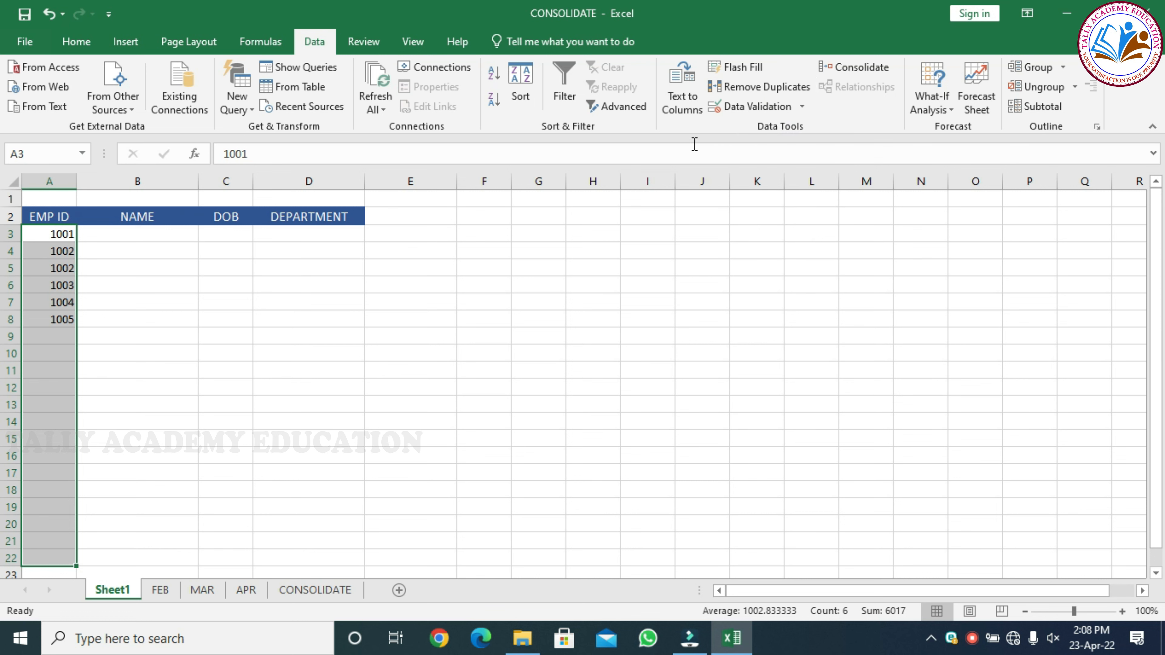
{"action": "left_click", "coordinate": [743, 86]}
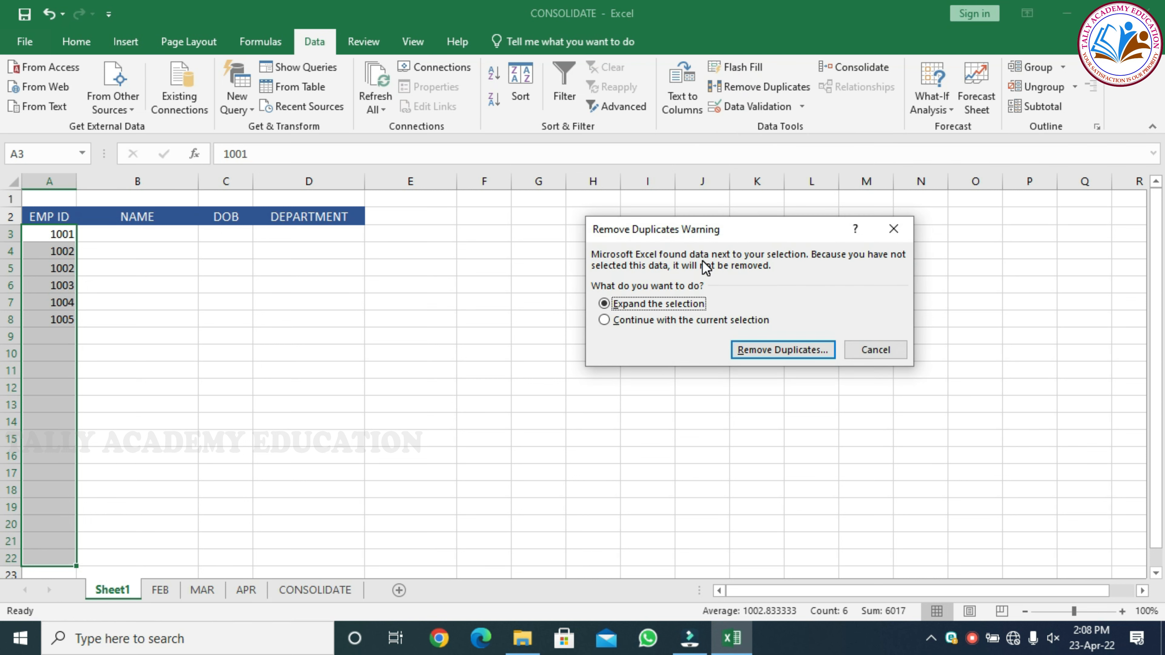
{"action": "left_click_drag", "start_coordinate": [759, 229], "coordinate": [733, 213]}
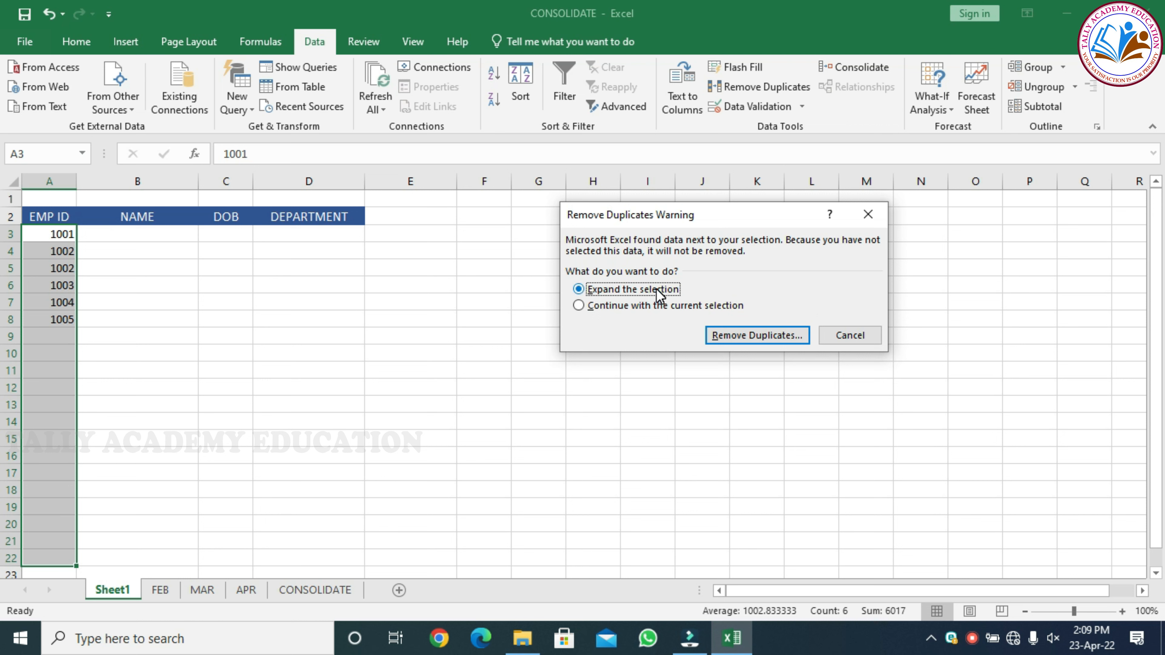
{"action": "left_click", "coordinate": [578, 306]}
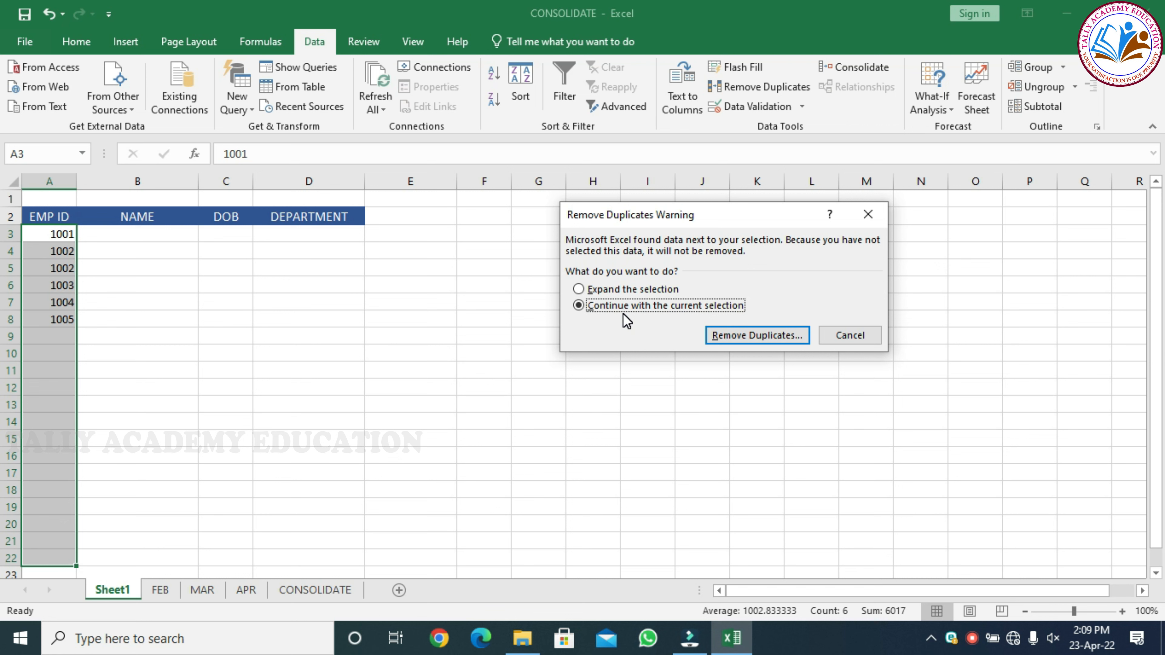
{"action": "left_click", "coordinate": [758, 334]}
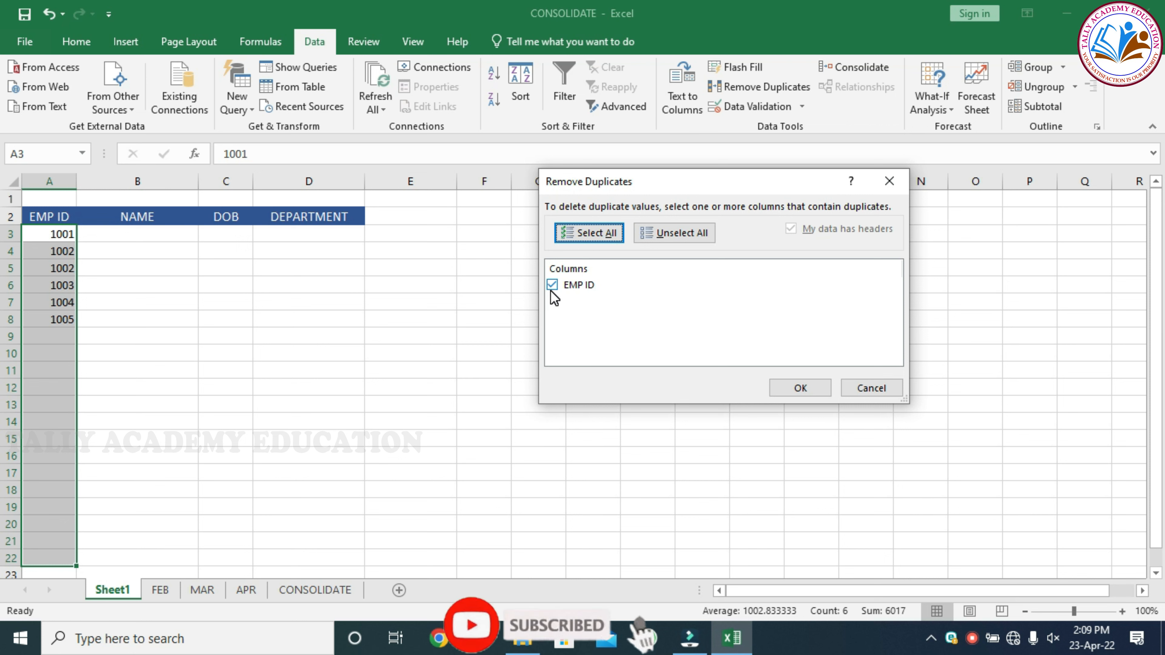
{"action": "left_click", "coordinate": [797, 388]}
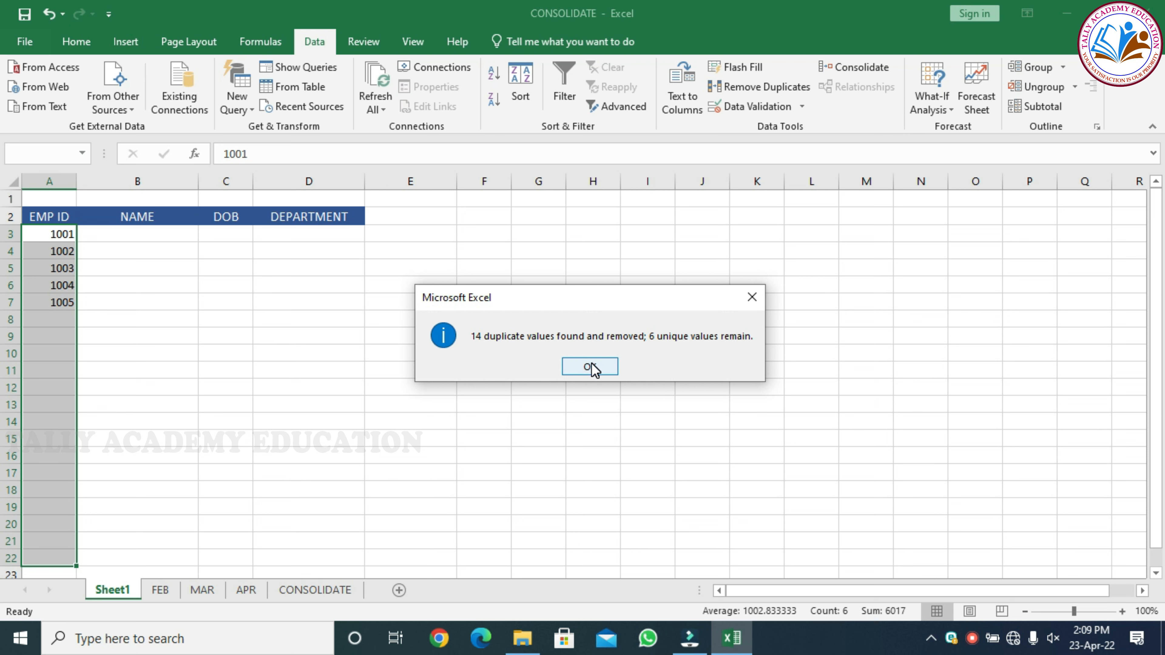
{"action": "left_click", "coordinate": [575, 366]}
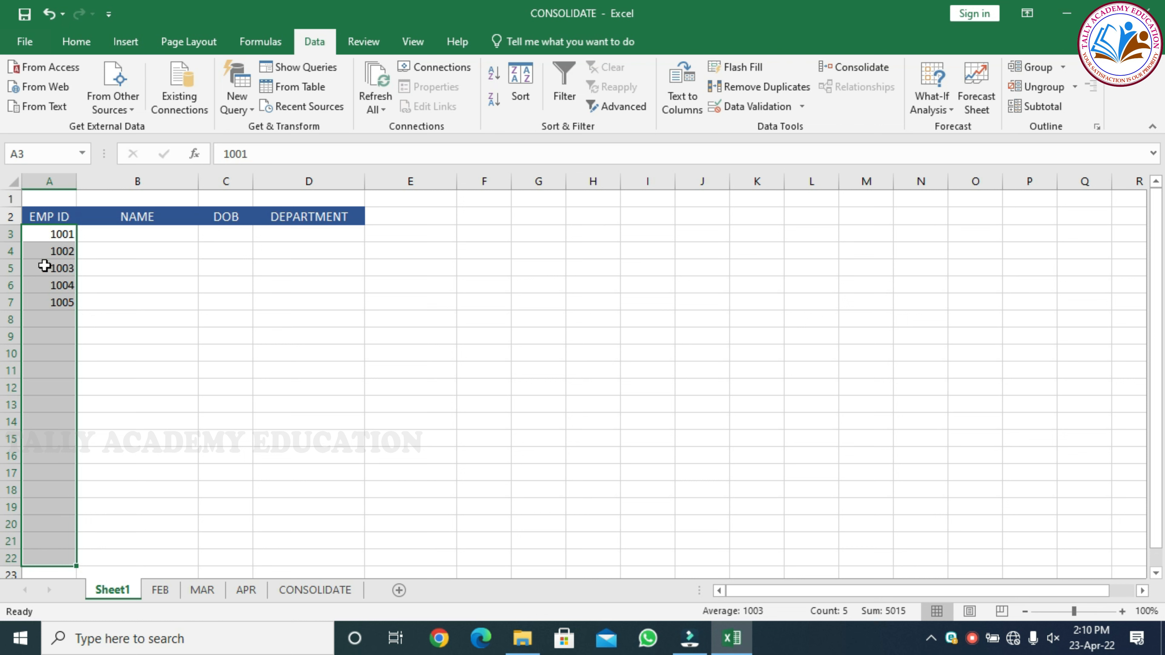
Open the data validation settings for EMP ID cells A3:A22, extending the existing rule to the cells without one.
{"action": "left_click_drag", "start_coordinate": [52, 232], "coordinate": [60, 301]}
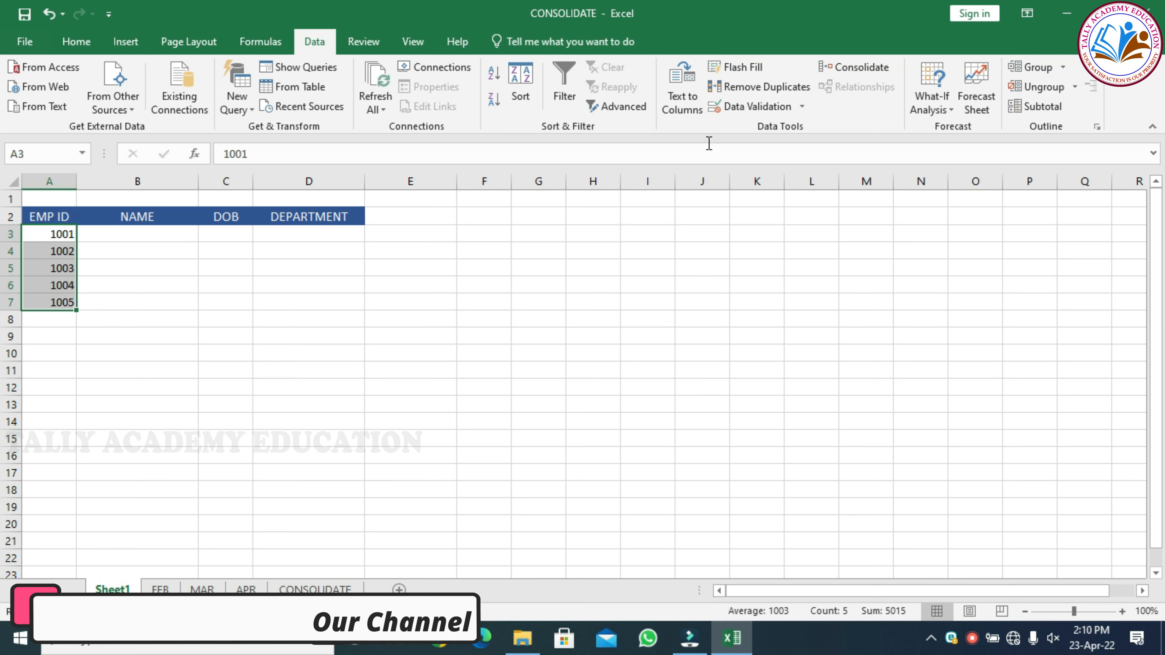
{"action": "left_click", "coordinate": [85, 280]}
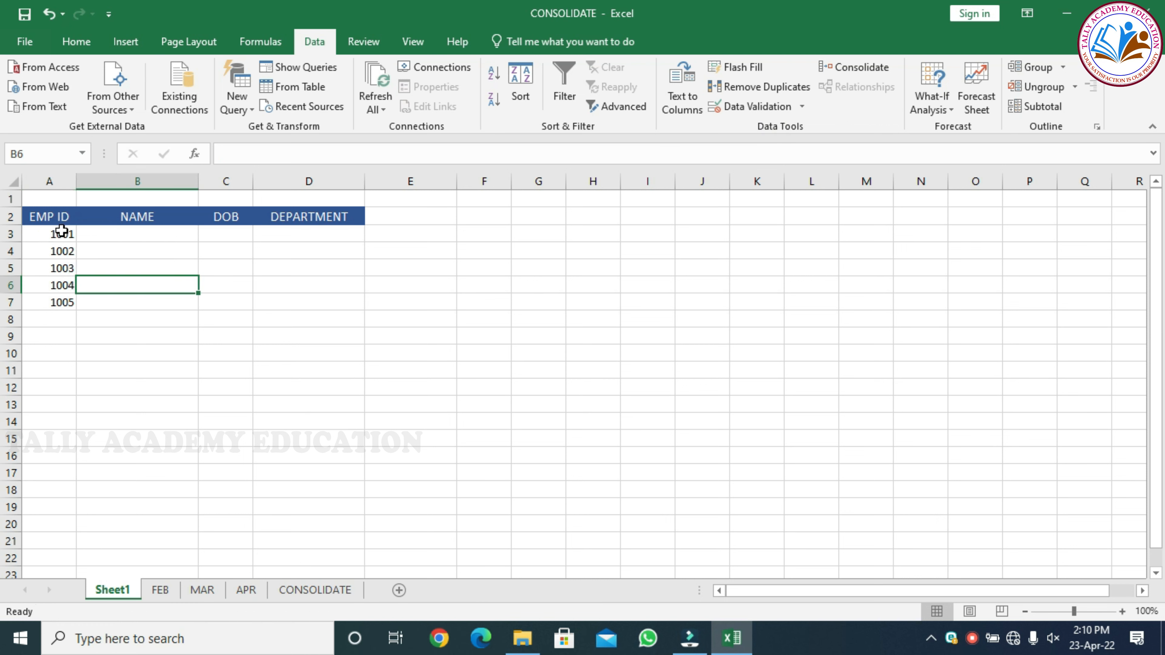
{"action": "mouse_move", "coordinate": [61, 230]}
{"action": "left_mouse_down"}
{"action": "mouse_move", "coordinate": [31, 458]}
{"action": "mouse_move", "coordinate": [31, 528]}
{"action": "mouse_move", "coordinate": [46, 557]}
{"action": "left_mouse_up"}
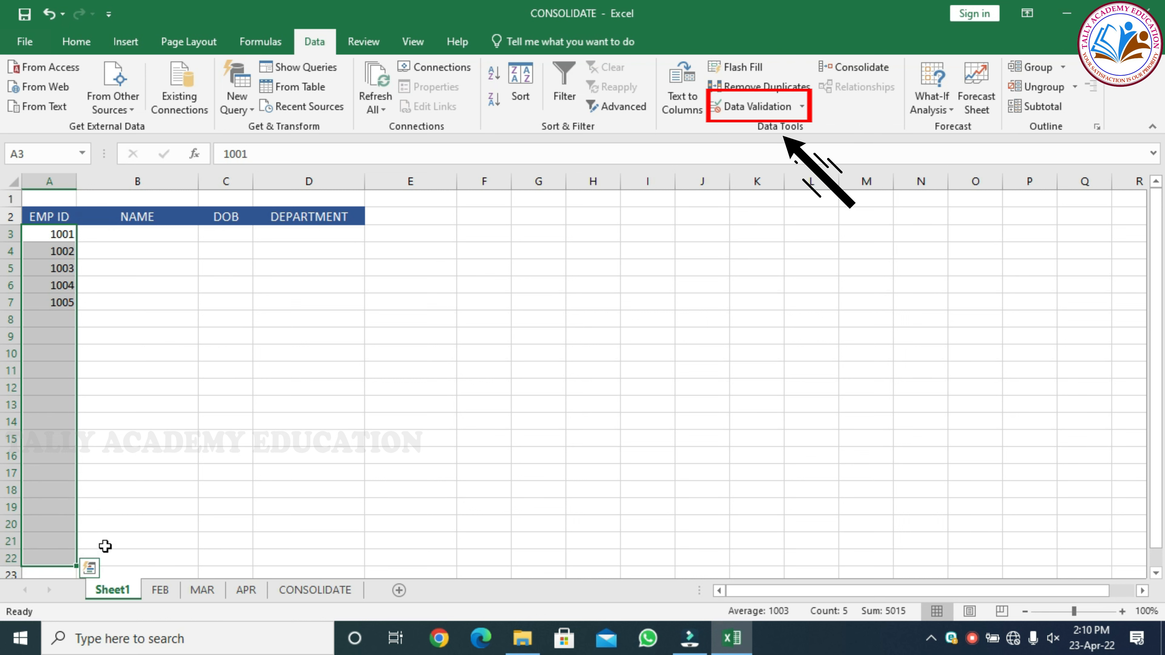
{"action": "left_click", "coordinate": [793, 102]}
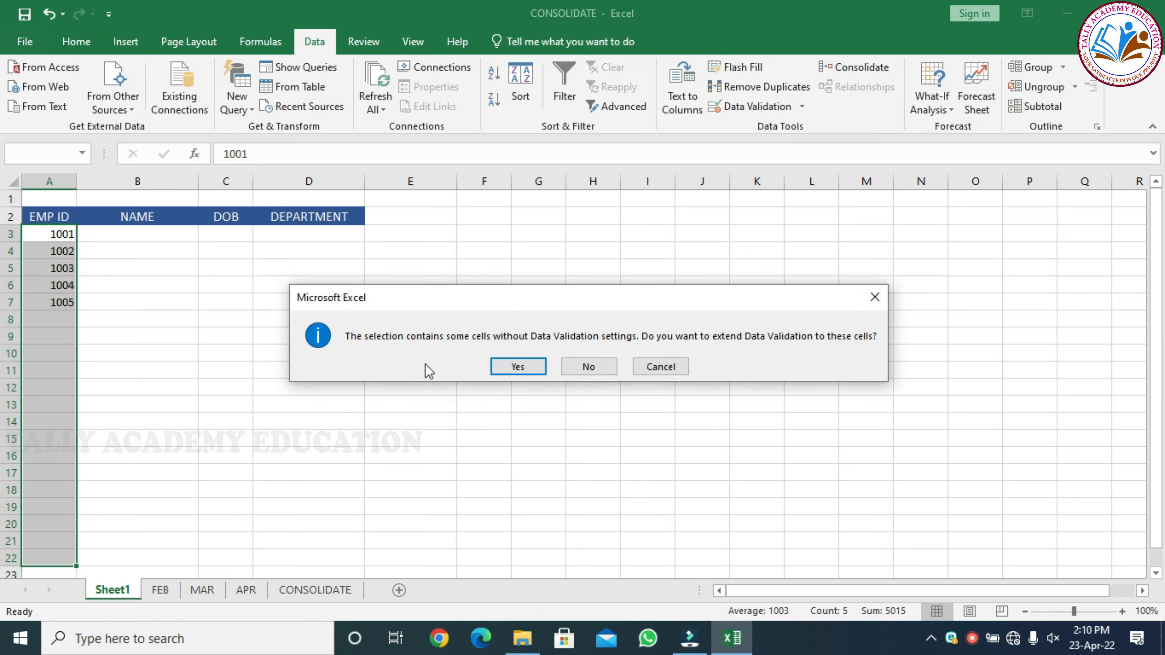
{"action": "left_click", "coordinate": [522, 366]}
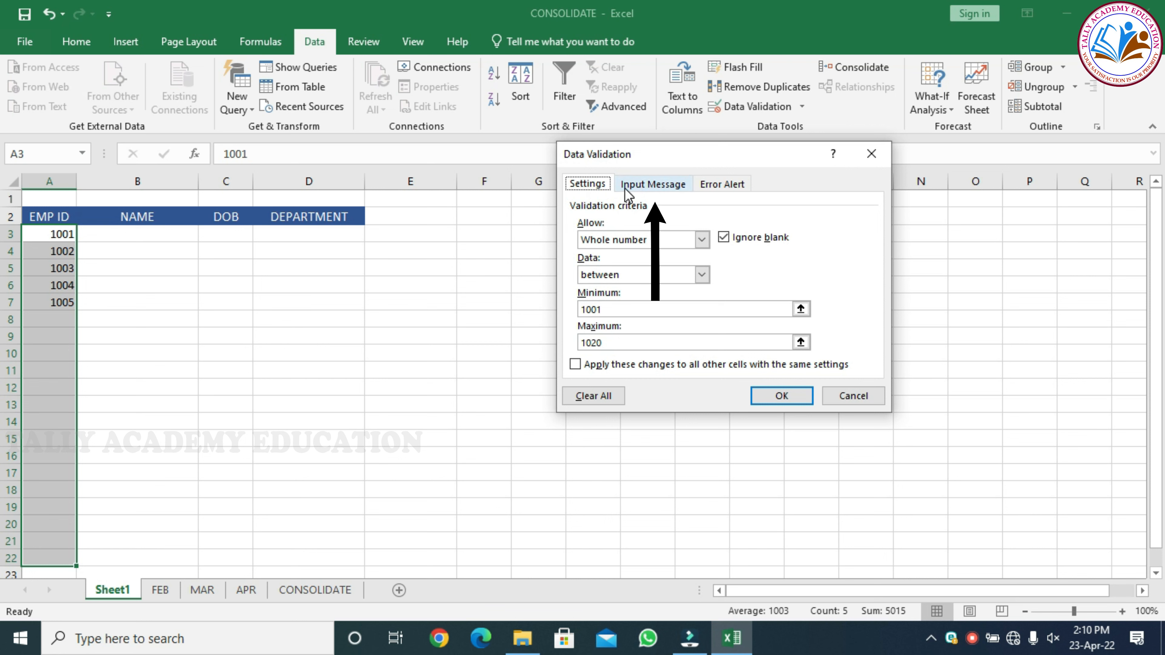
Add an input message titled "TYPE NUMBER" reading "TYPE NUMBER BETWEEN 1001 TO 1020" to cells A3:A22 and apply it.
{"action": "left_click", "coordinate": [657, 185]}
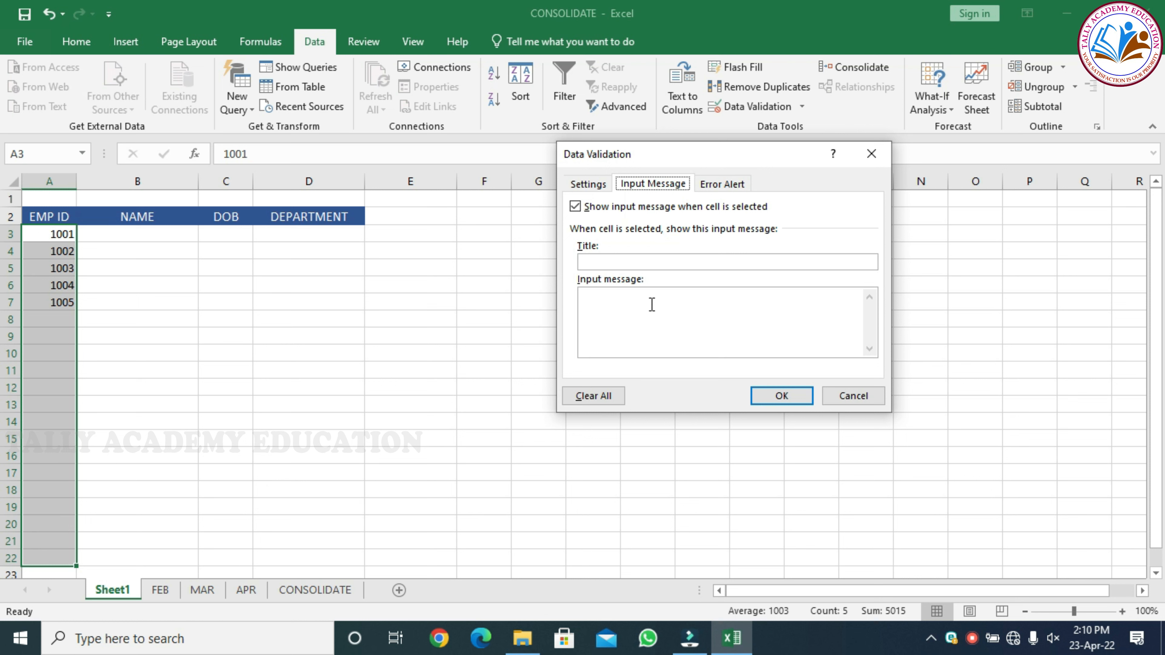
{"action": "left_click", "coordinate": [671, 263]}
{"action": "type", "text": "TYPE NUMBER"}
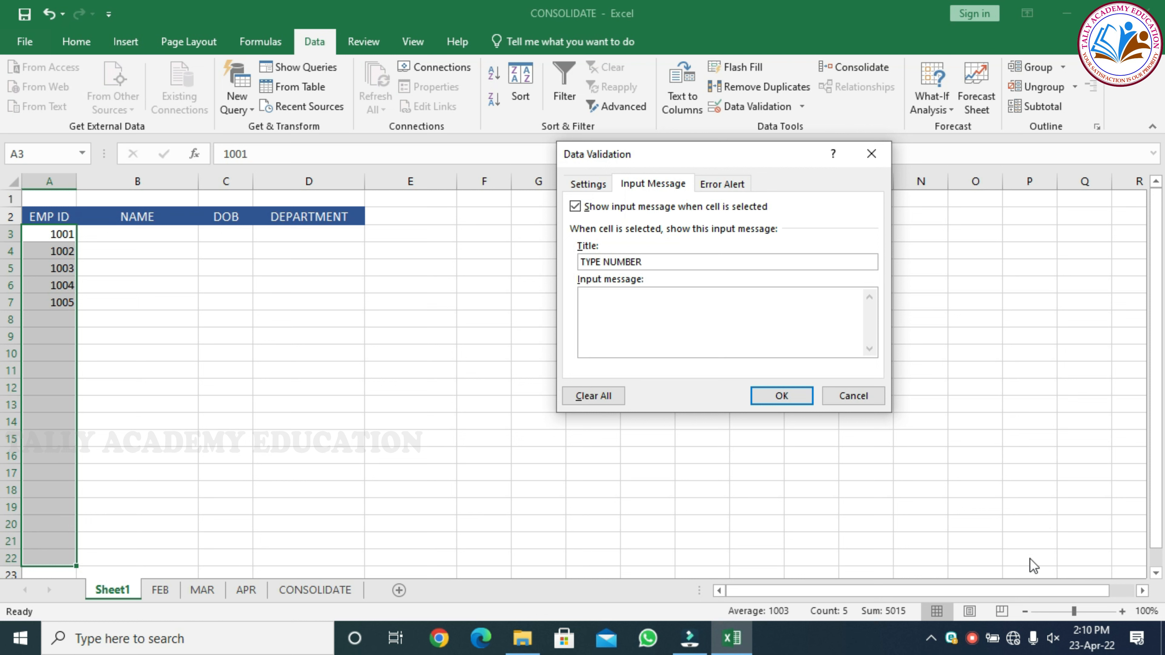
{"action": "left_click", "coordinate": [706, 315]}
{"action": "type", "text": "TYPE N"}
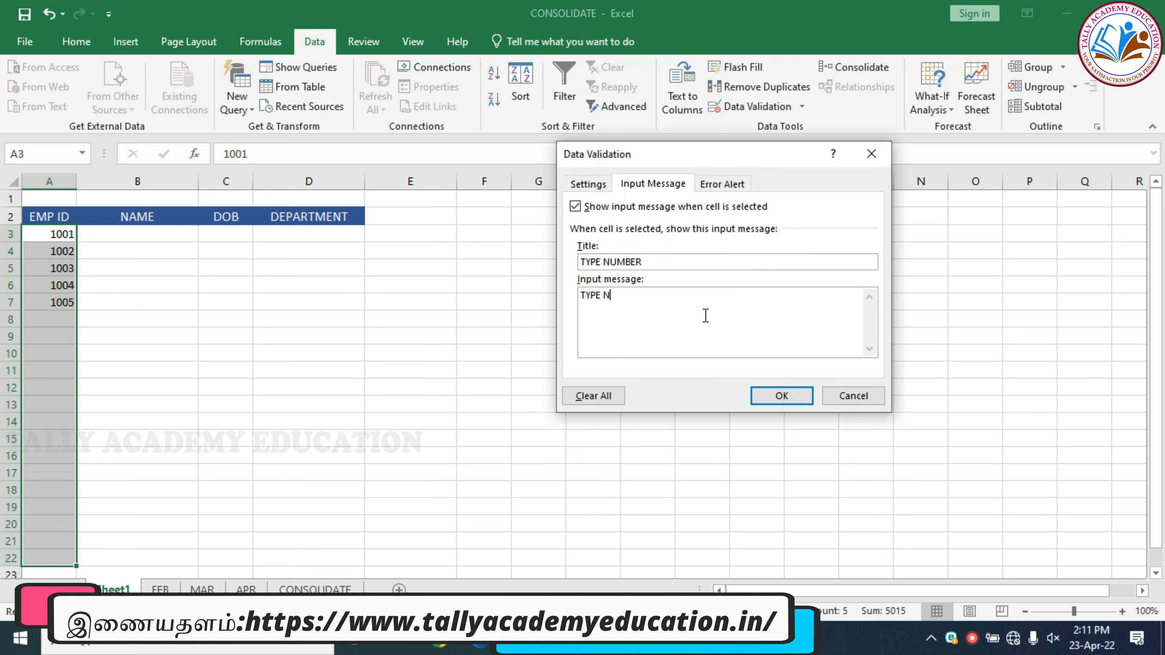
{"action": "type", "text": "UMBER BETWEEK"}
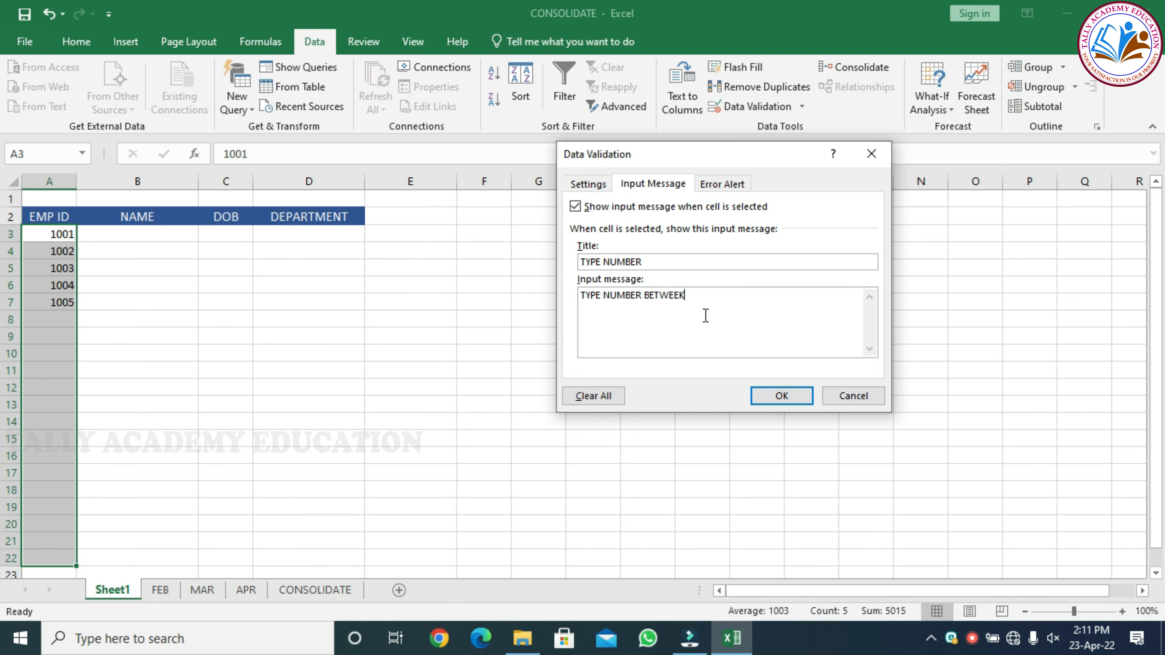
{"action": "key", "text": "BackSpace"}
{"action": "type", "text": "N 1001 TO1020"}
{"action": "left_click", "coordinate": [724, 297]}
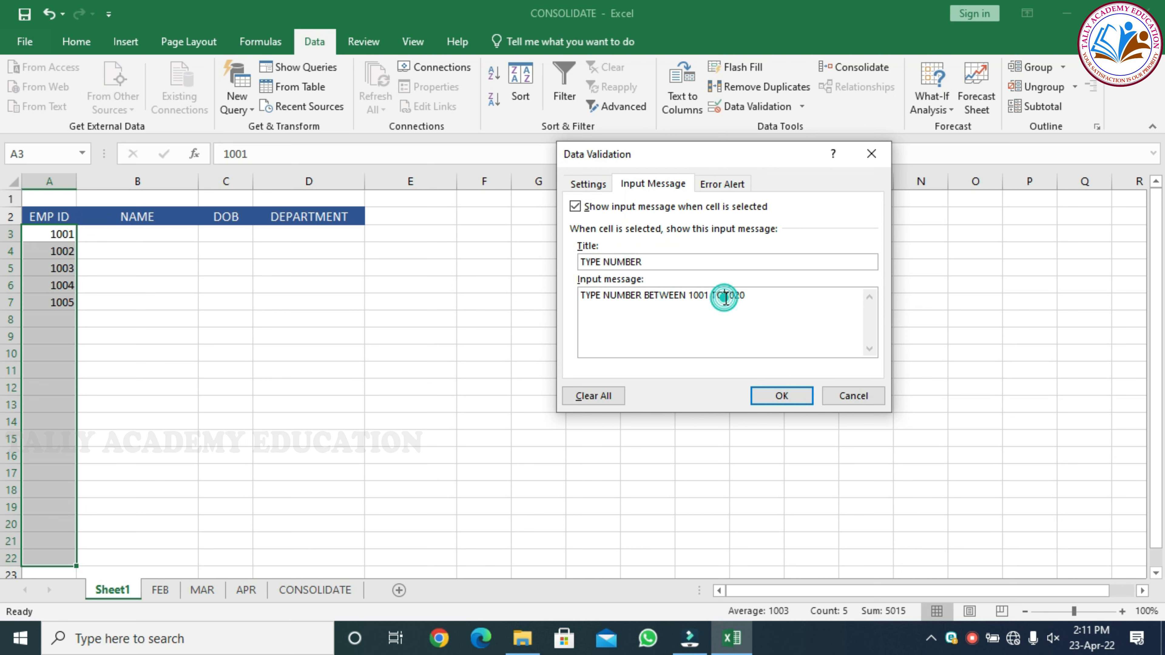
{"action": "left_click", "coordinate": [781, 396]}
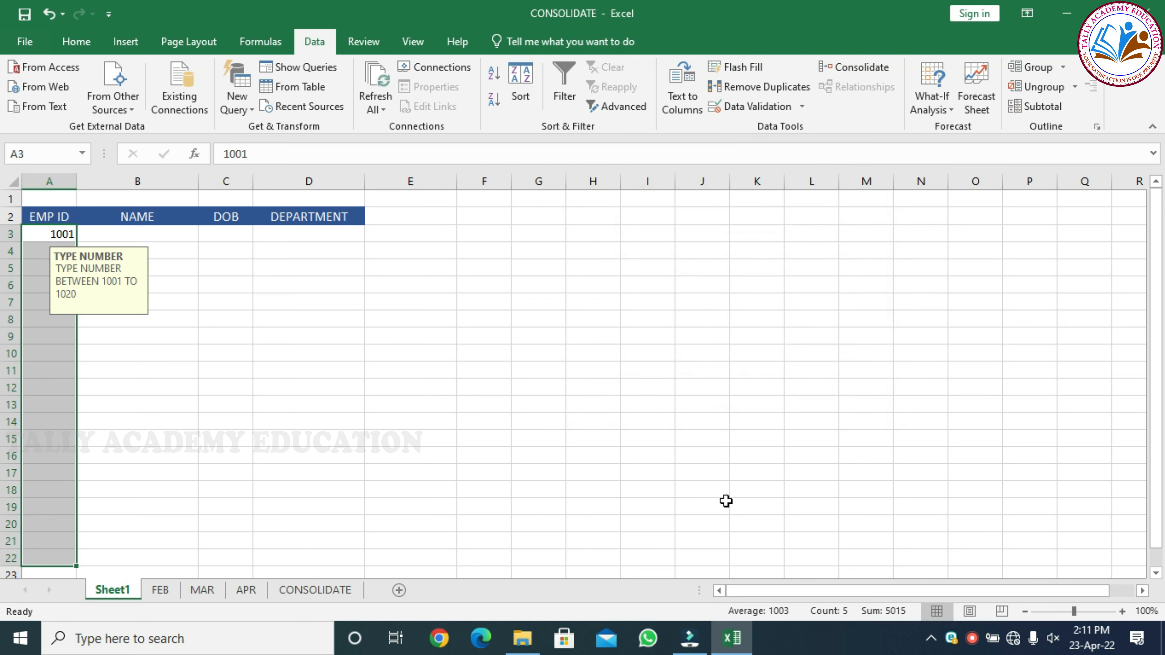
Check the input message by selecting cells outside the EMP ID column and EMP ID cell A7.
{"action": "left_click", "coordinate": [121, 441]}
{"action": "left_click", "coordinate": [86, 240]}
{"action": "left_click", "coordinate": [267, 488]}
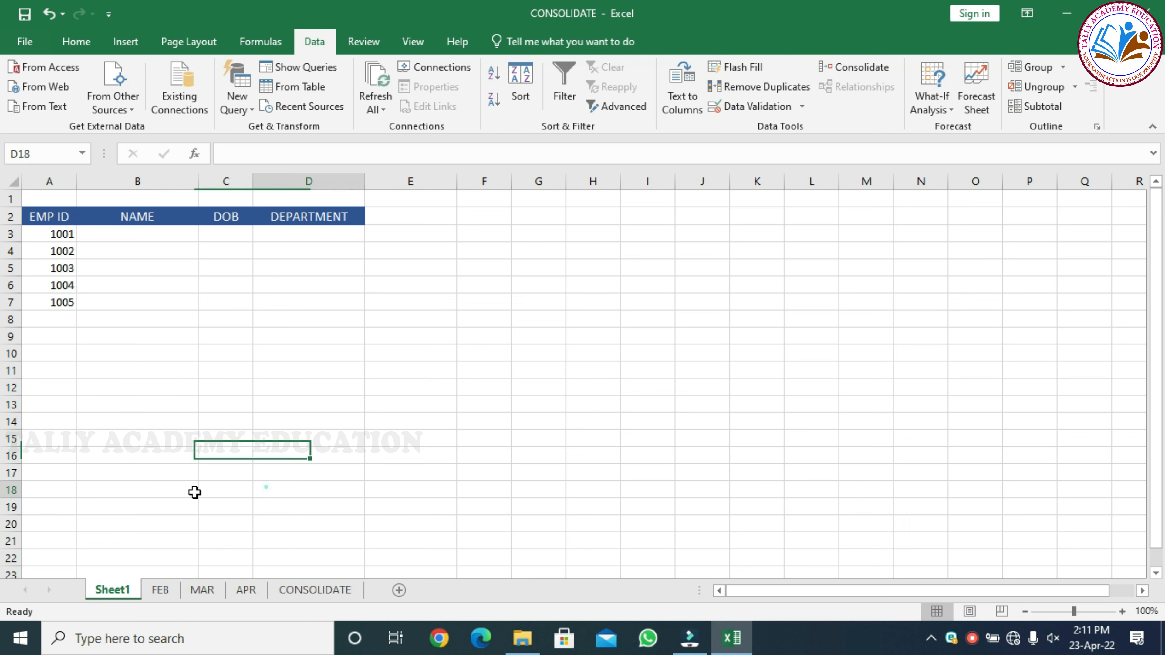
{"action": "left_click_drag", "start_coordinate": [177, 297], "coordinate": [177, 291]}
{"action": "left_click", "coordinate": [244, 423]}
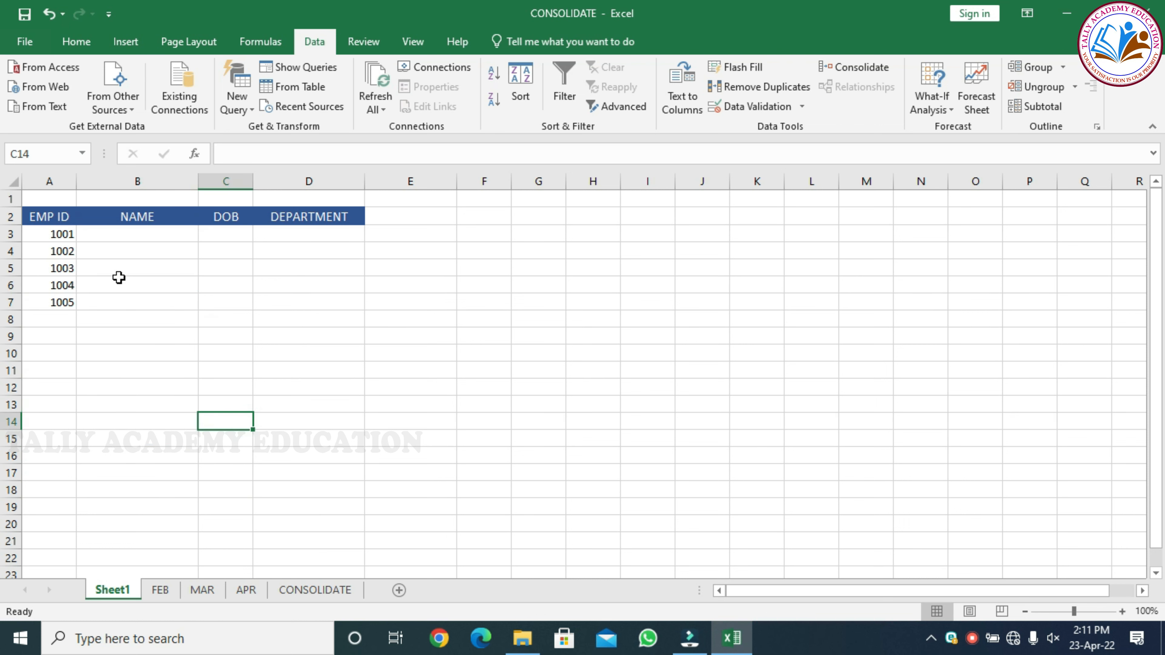
{"action": "left_click", "coordinate": [49, 305]}
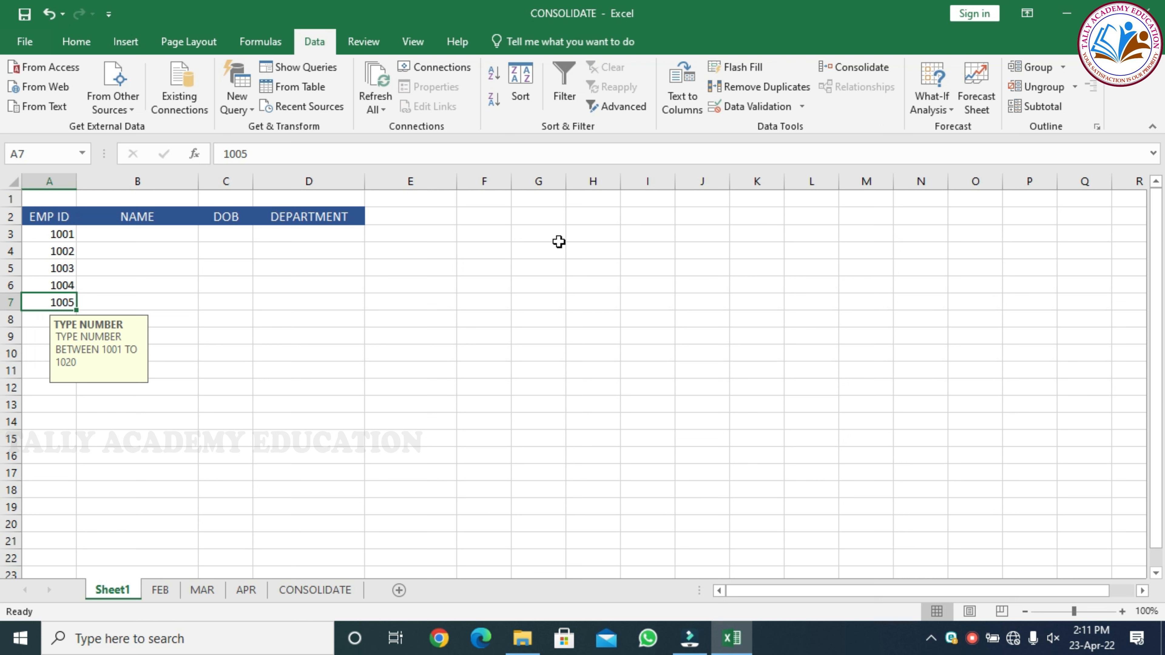
Set the validation error alert for cells A3:A22 to the Stop style with the title "ERROR TYPING".
{"action": "left_click_drag", "start_coordinate": [46, 234], "coordinate": [45, 559]}
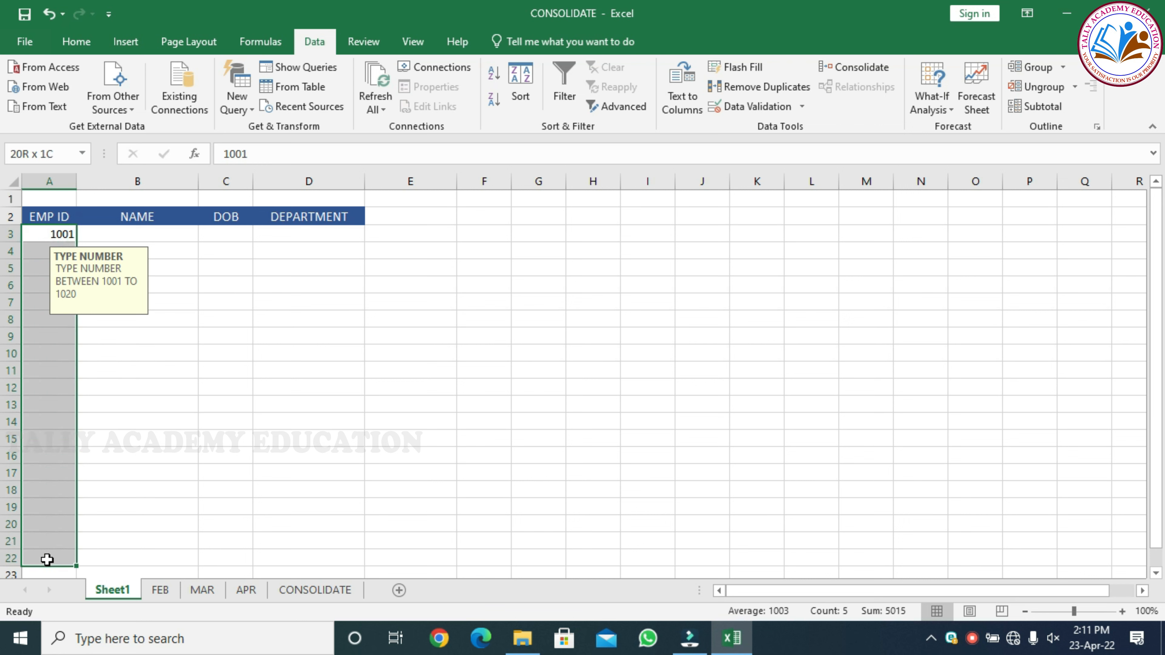
{"action": "left_click", "coordinate": [752, 106]}
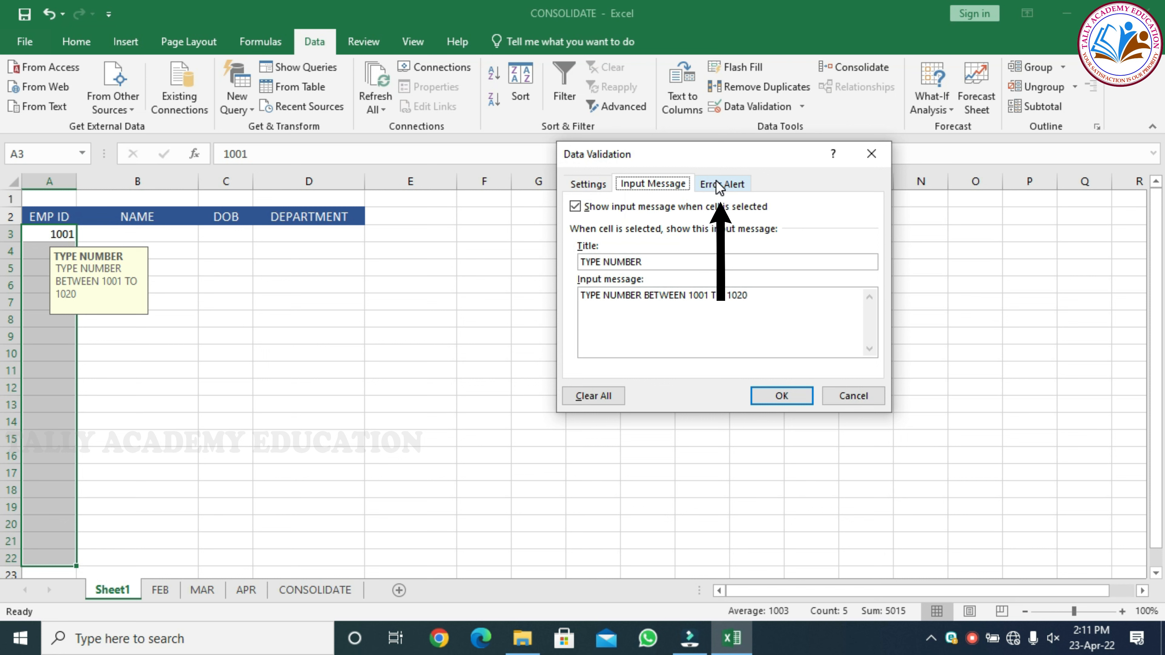
{"action": "left_click", "coordinate": [727, 188]}
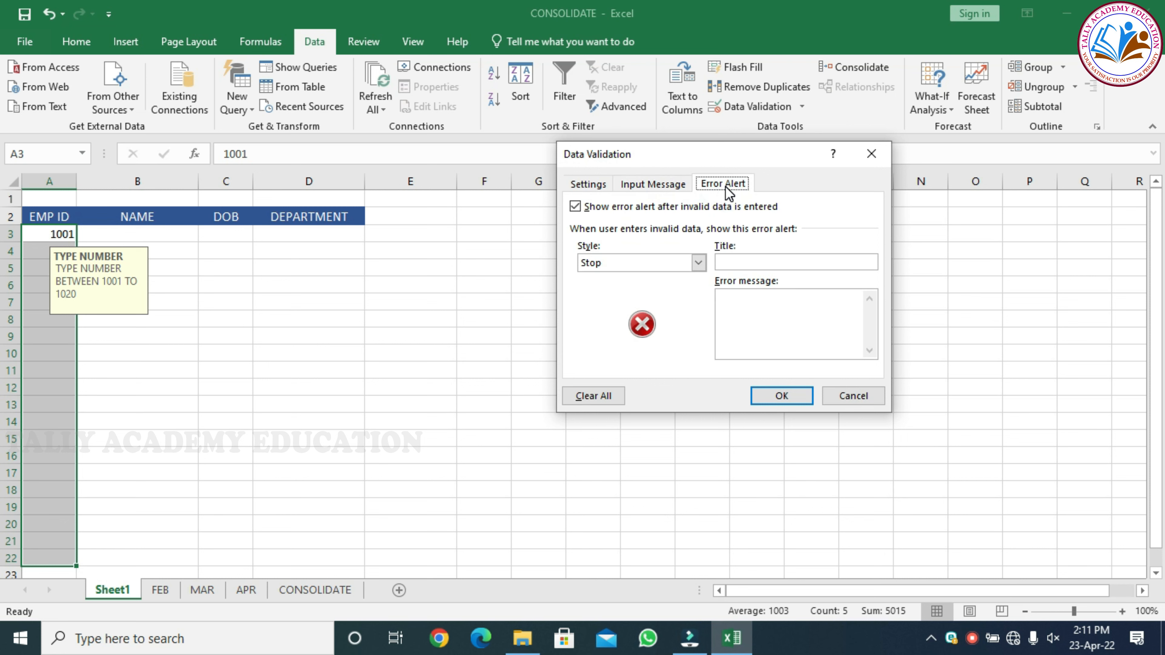
{"action": "left_click", "coordinate": [699, 263]}
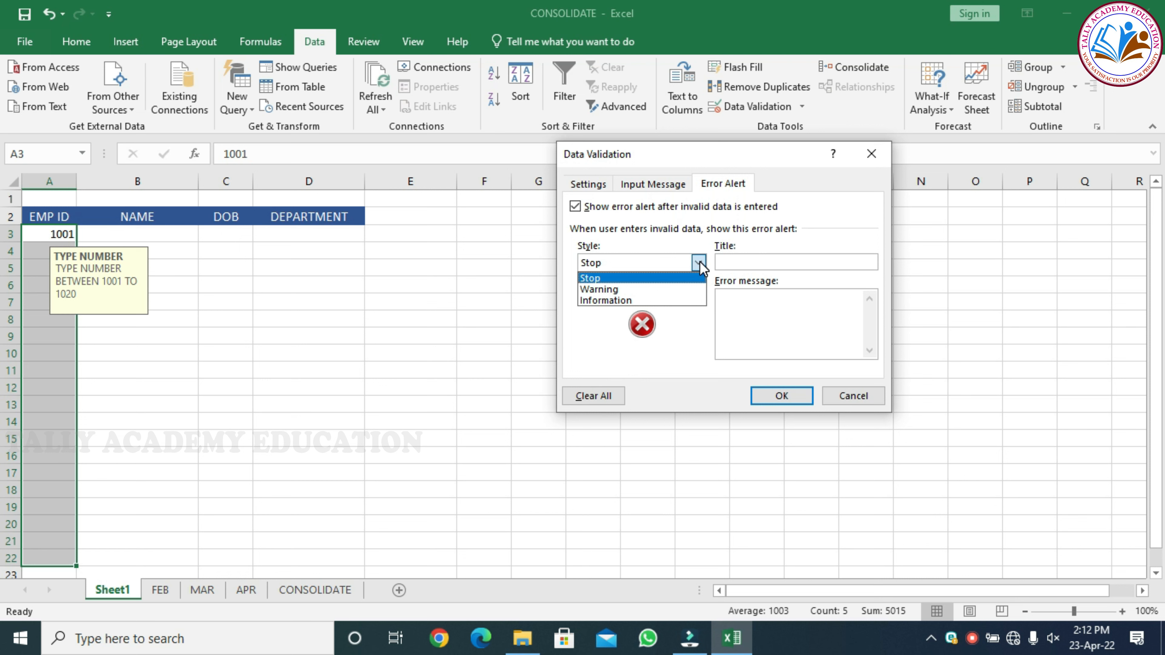
{"action": "left_click", "coordinate": [698, 277]}
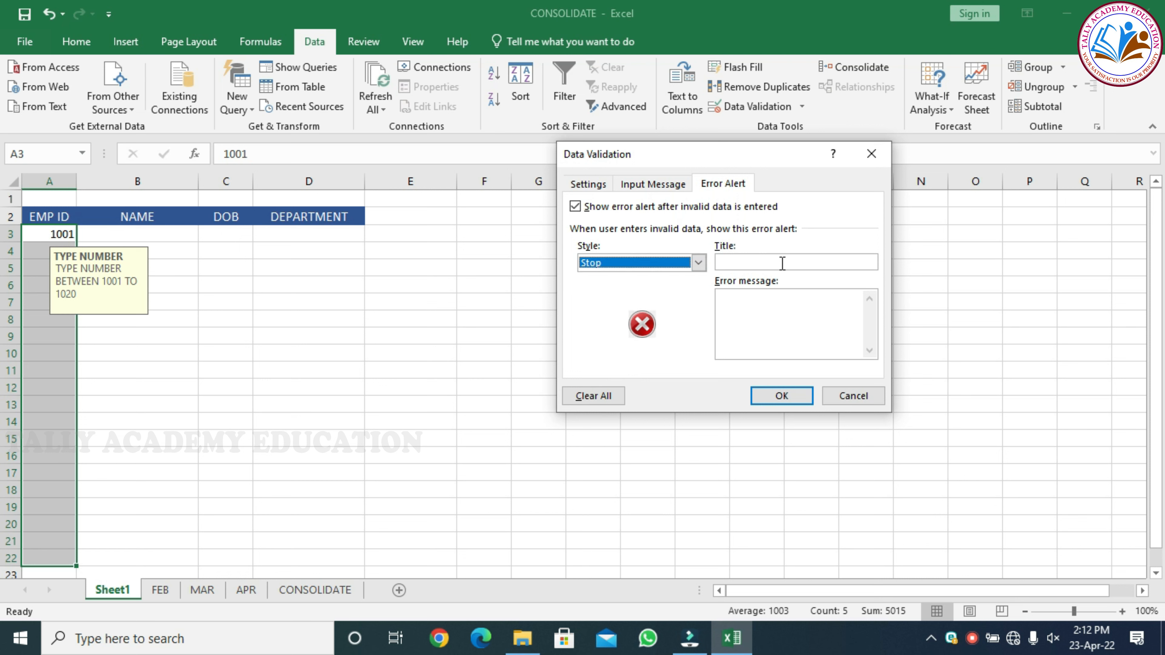
{"action": "left_click", "coordinate": [783, 263]}
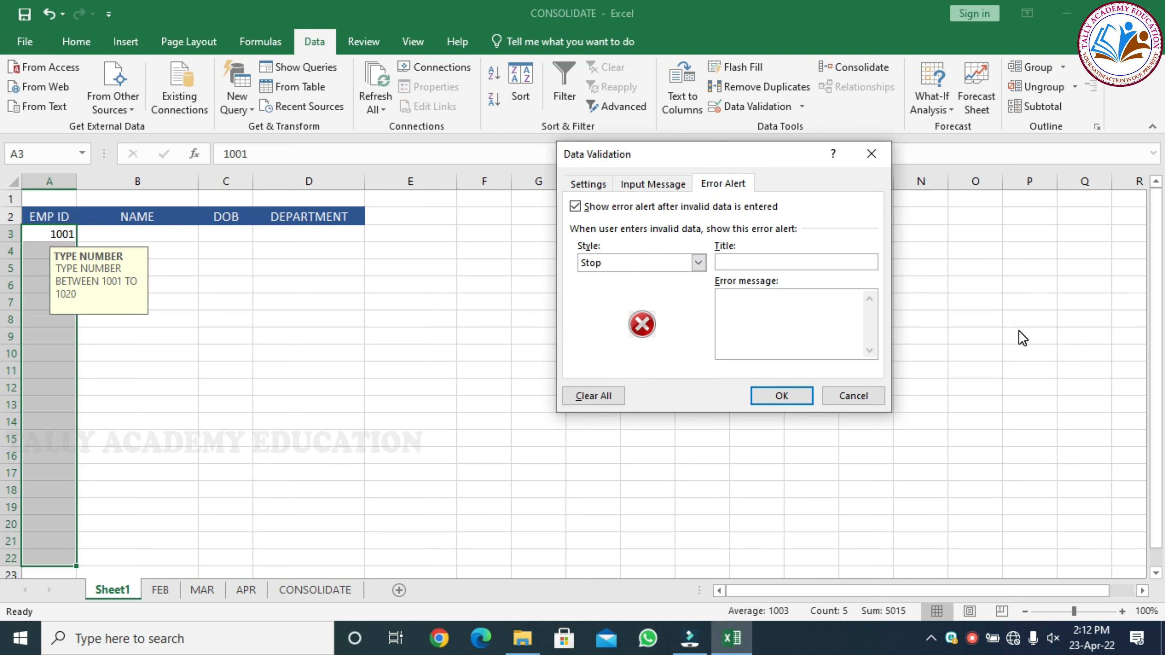
{"action": "type", "text": "ERRO"}
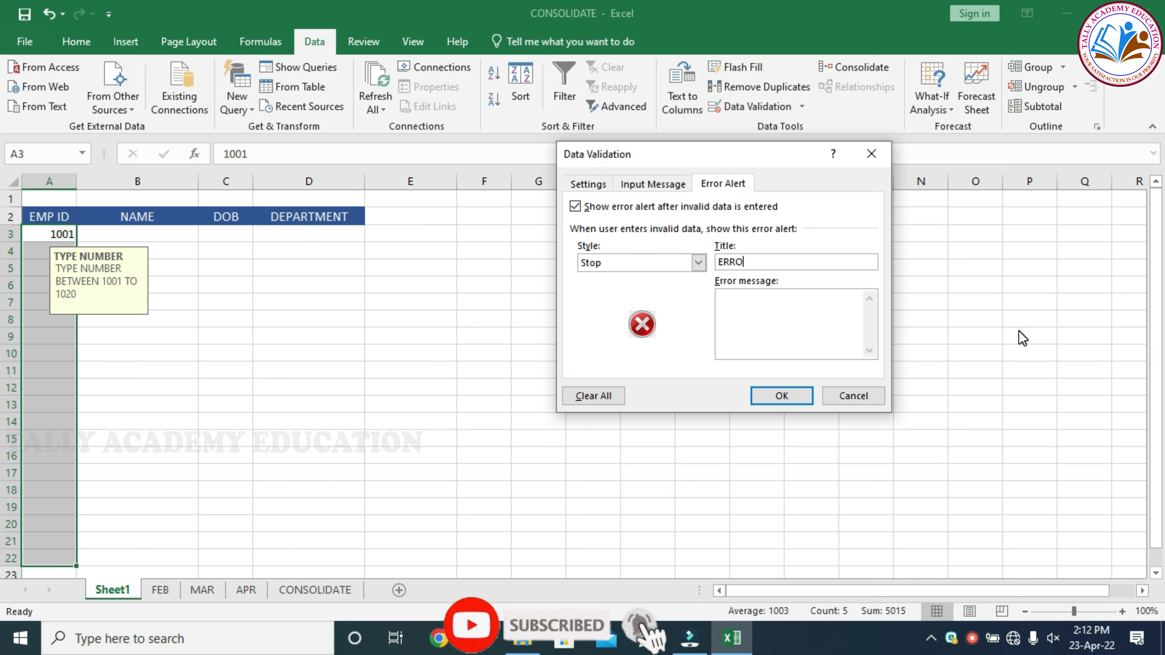
{"action": "type", "text": "R T"}
{"action": "type", "text": "YPING"}
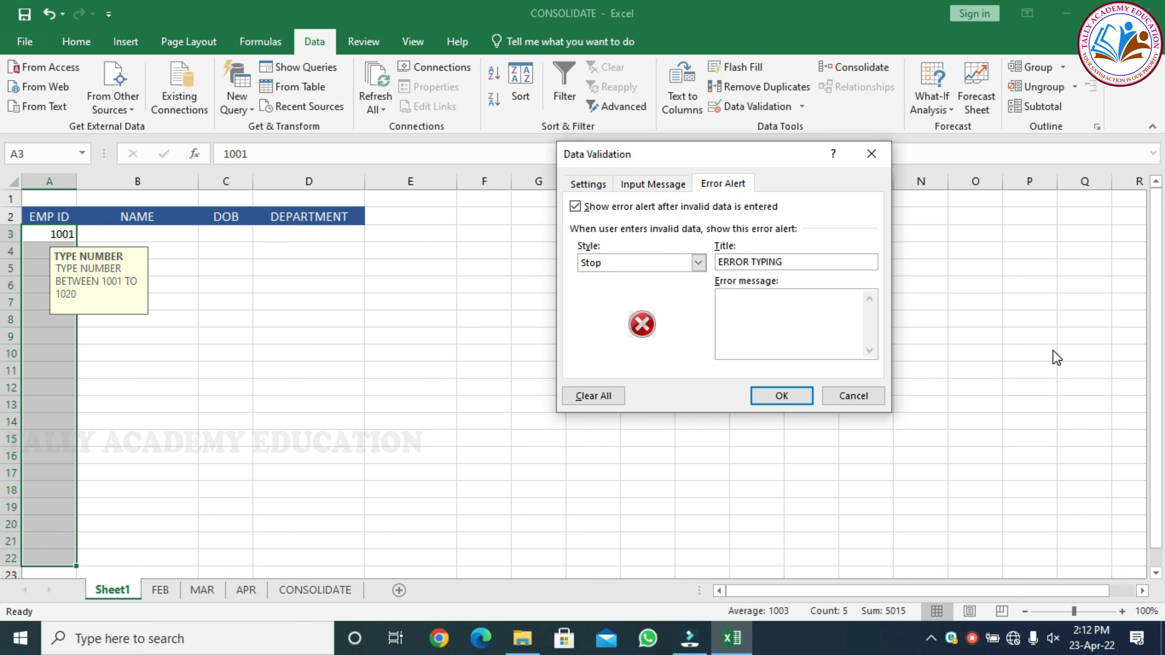
Set the error message to "ENTER VALUES BETWEEN 1001-1020" and apply the validation settings.
{"action": "left_click", "coordinate": [762, 338]}
{"action": "type", "text": "EN"}
{"action": "type", "text": "TER VA"}
{"action": "type", "text": "LUE"}
{"action": "type", "text": "S BET"}
{"action": "type", "text": "WEE"}
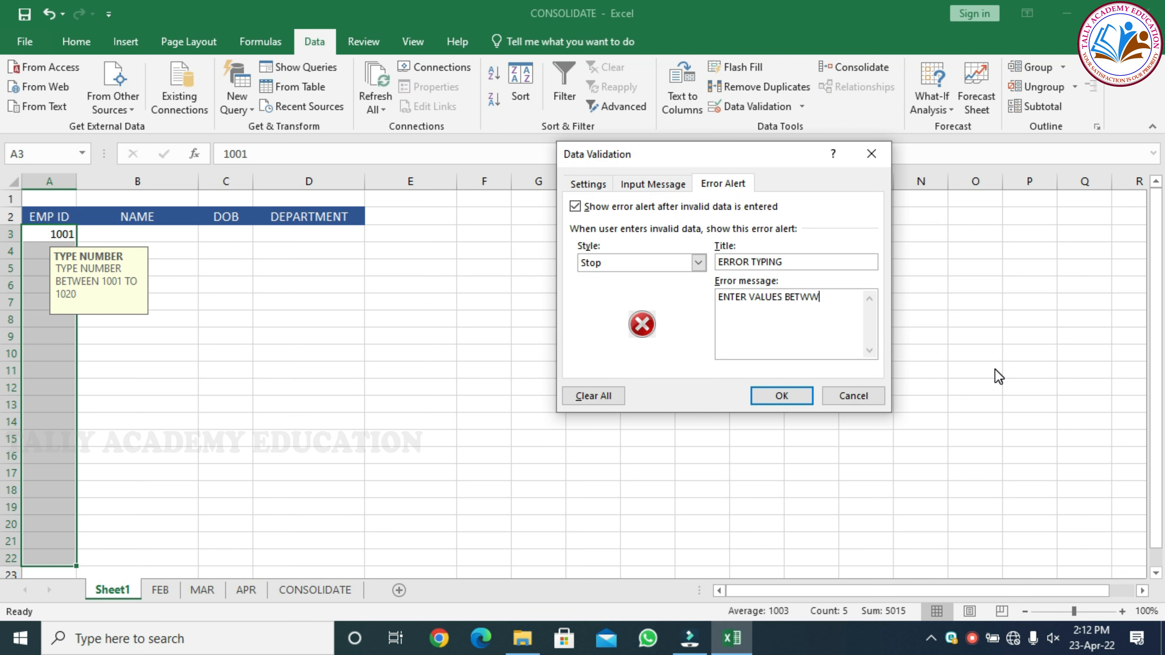
{"action": "key", "text": "BackSpace"}
{"action": "key", "text": "BackSpace"}
{"action": "key", "text": "BackSpace"}
{"action": "type", "text": "WEEN 1001-"}
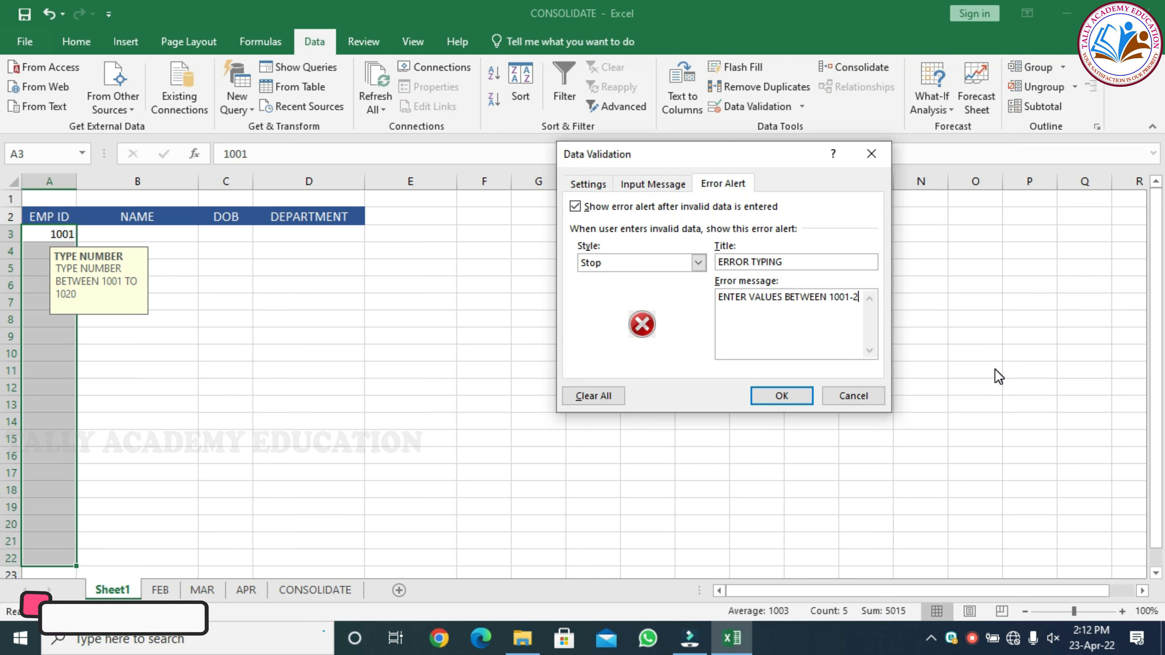
{"action": "type", "text": "1020"}
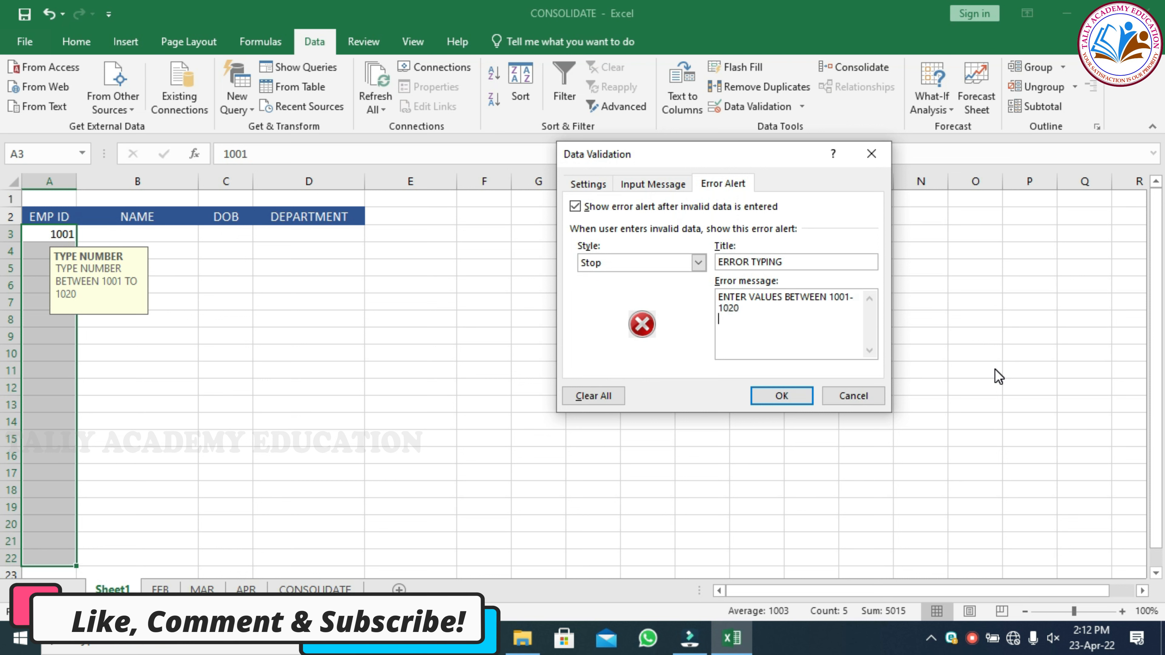
{"action": "left_click", "coordinate": [792, 394]}
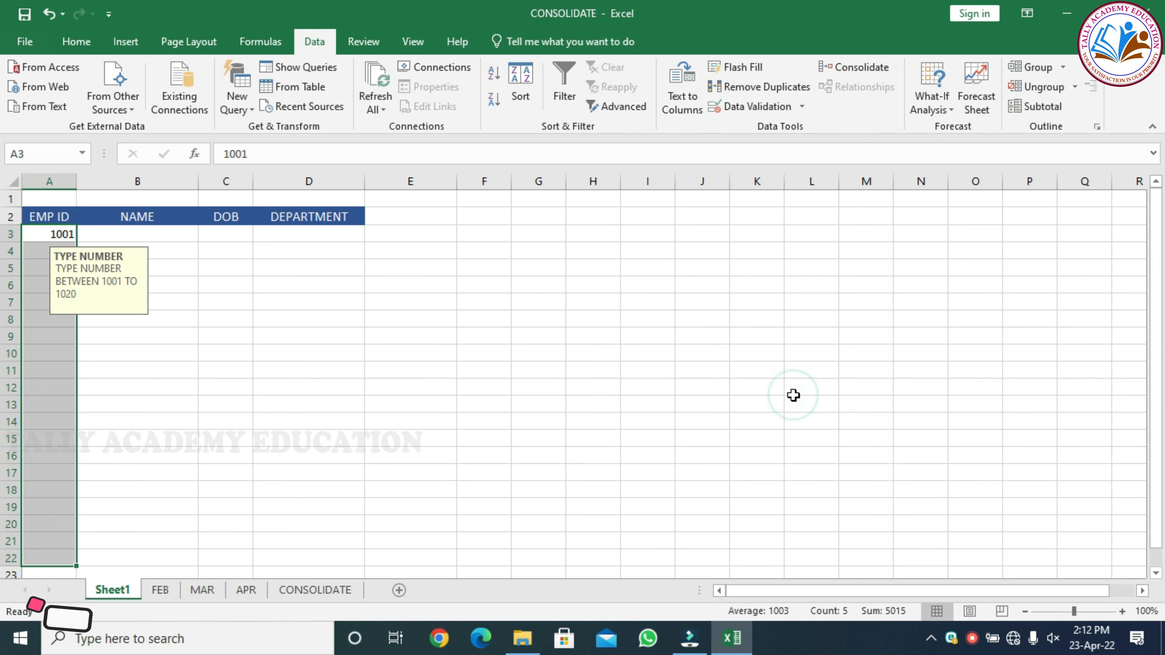
Try to enter the out-of-range EMP ID 1030 in cell A8 to test the custom error alert.
{"action": "left_click", "coordinate": [25, 256]}
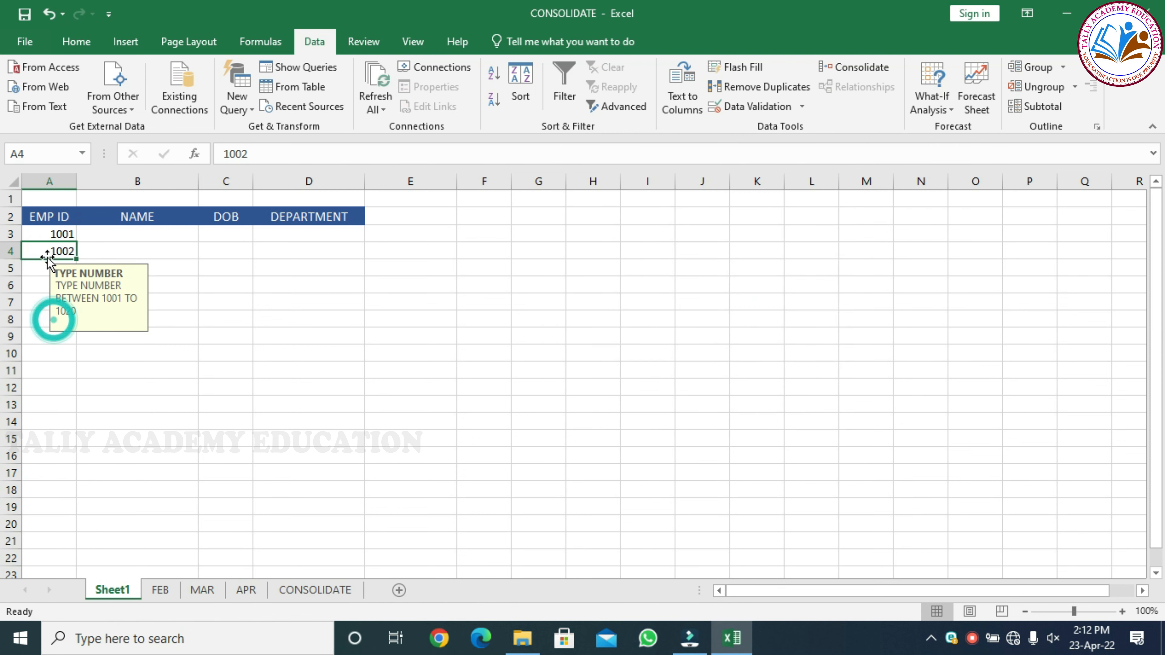
{"action": "left_click", "coordinate": [44, 266]}
{"action": "left_click", "coordinate": [41, 301]}
{"action": "left_click", "coordinate": [42, 318]}
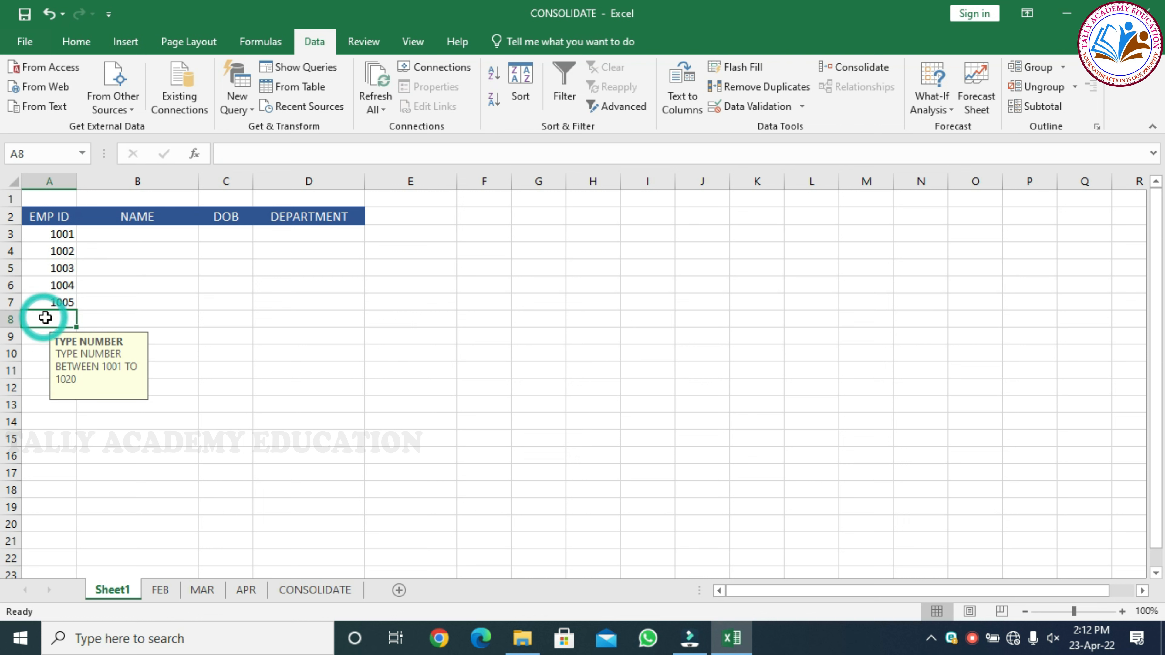
{"action": "type", "text": "100"}
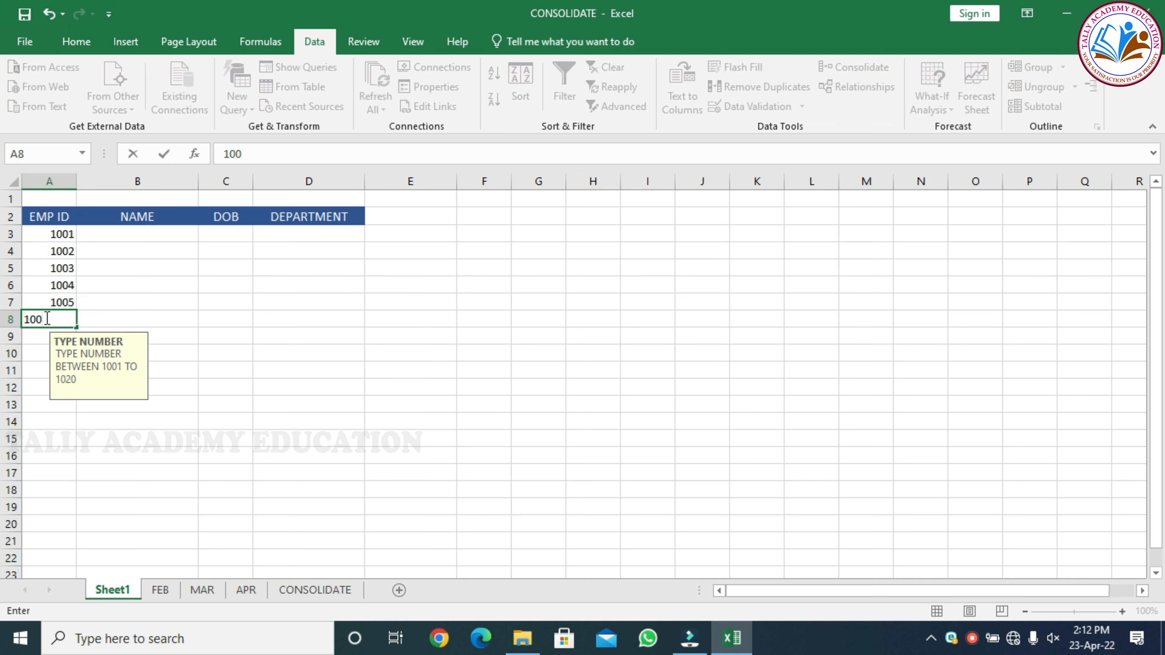
{"action": "key", "text": "BackSpace"}
{"action": "type", "text": "30"}
{"action": "key", "text": "Return"}
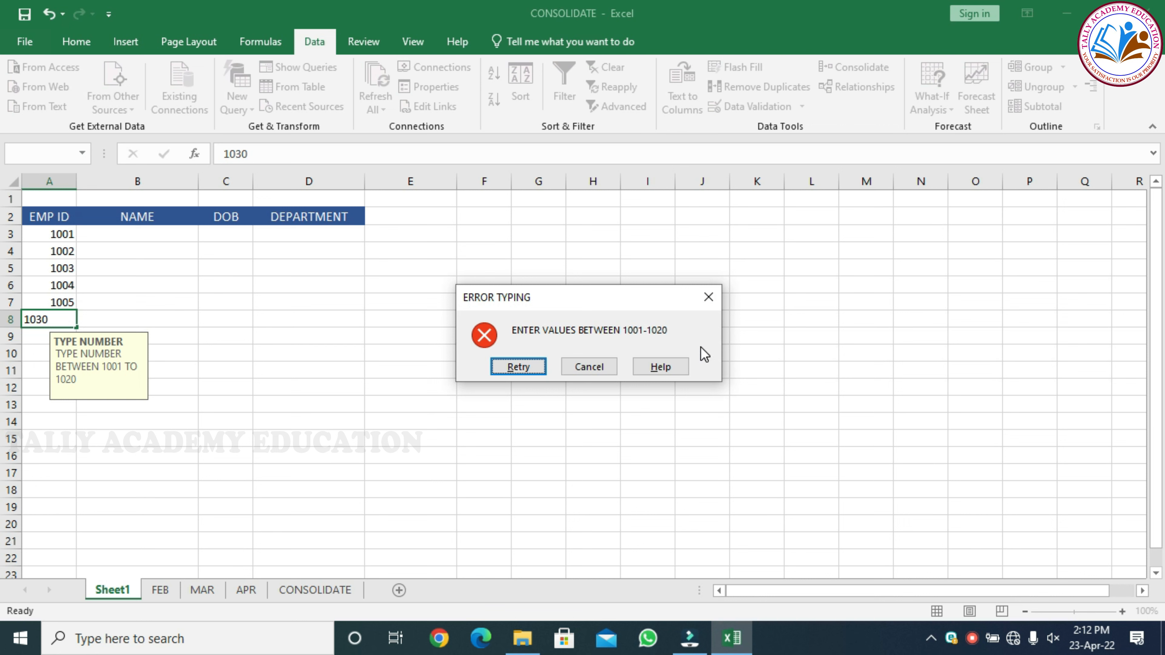
{"action": "key", "text": "Return"}
{"action": "key", "text": "Return"}
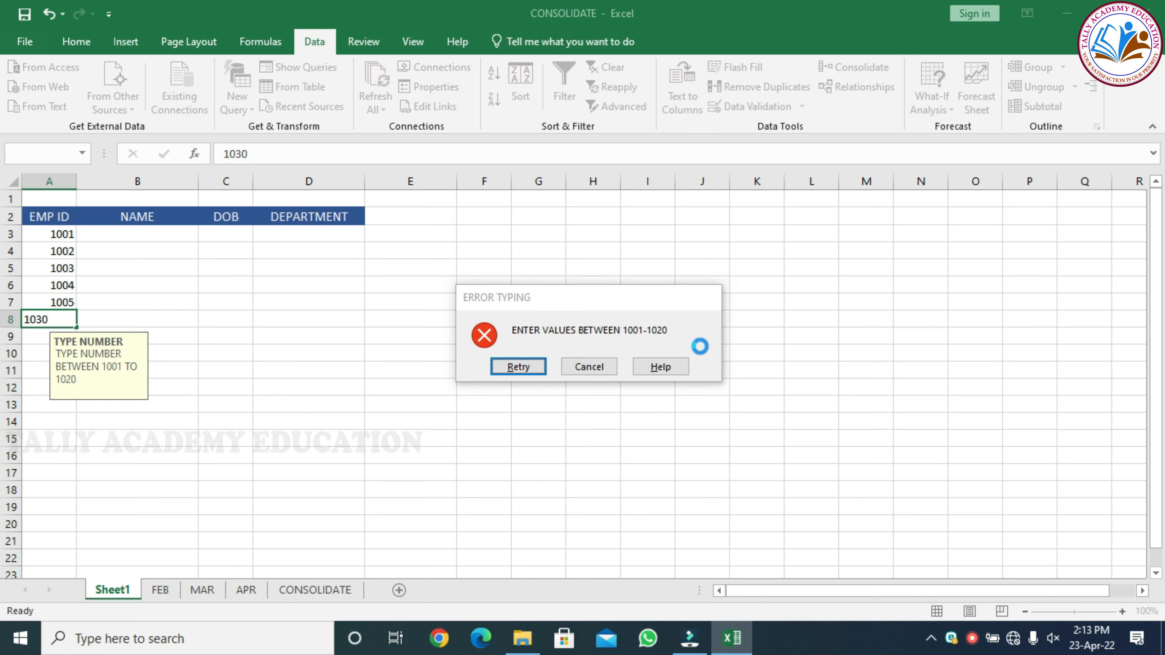
{"action": "key", "text": "Return"}
{"action": "key", "text": "Return"}
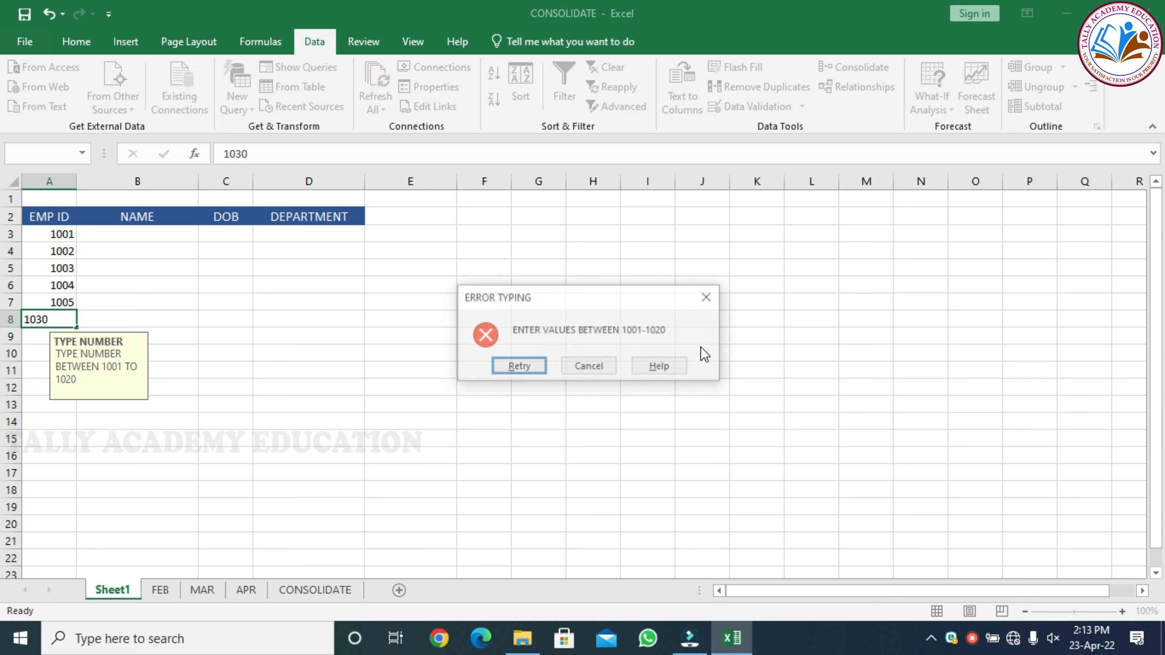
{"action": "key", "text": "Tab"}
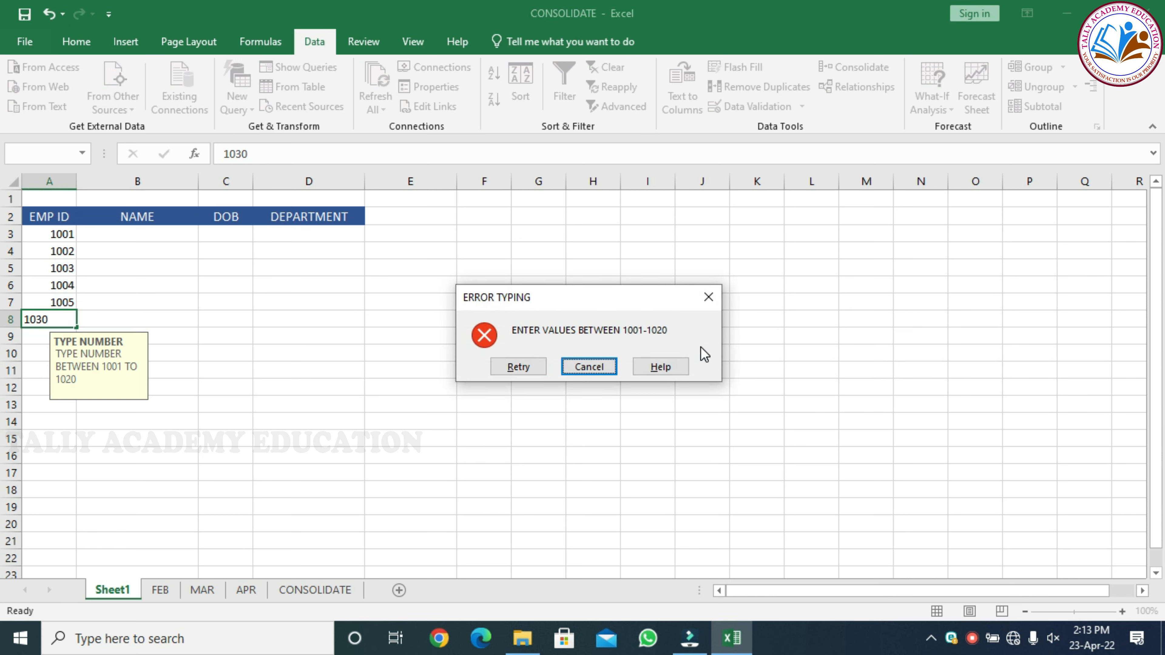
{"action": "key", "text": "shift+Tab"}
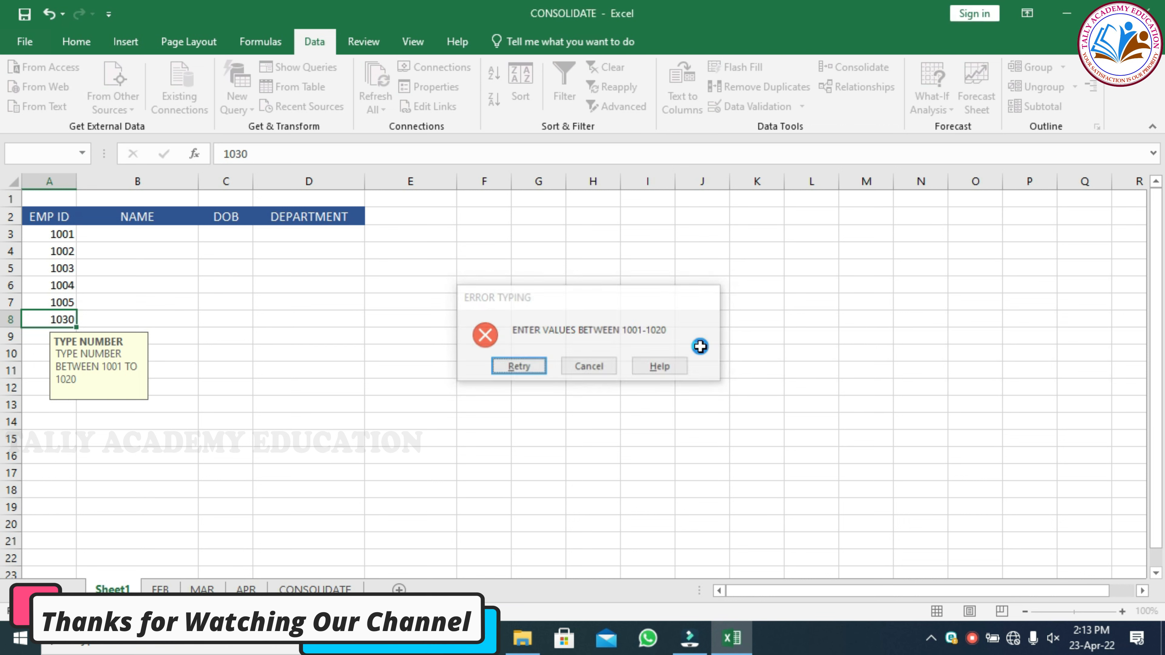
Replace the rejected entry in cell A8 with the EMP ID 1006.
{"action": "type", "text": "1006"}
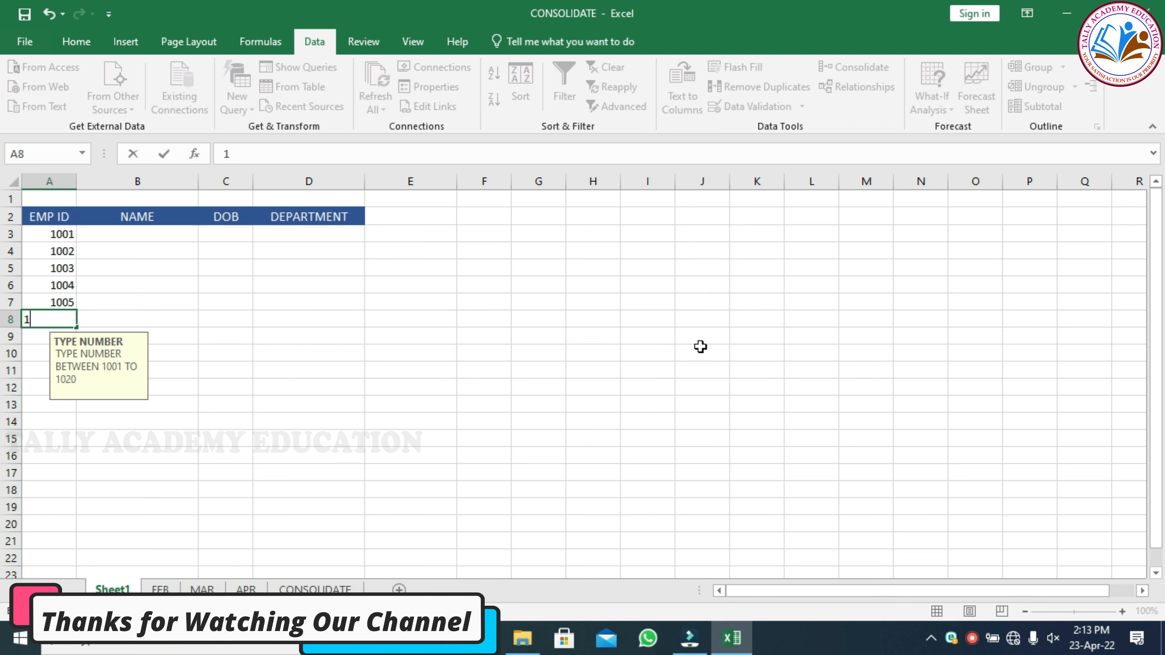
{"action": "key", "text": "Return"}
{"action": "key", "text": "Return"}
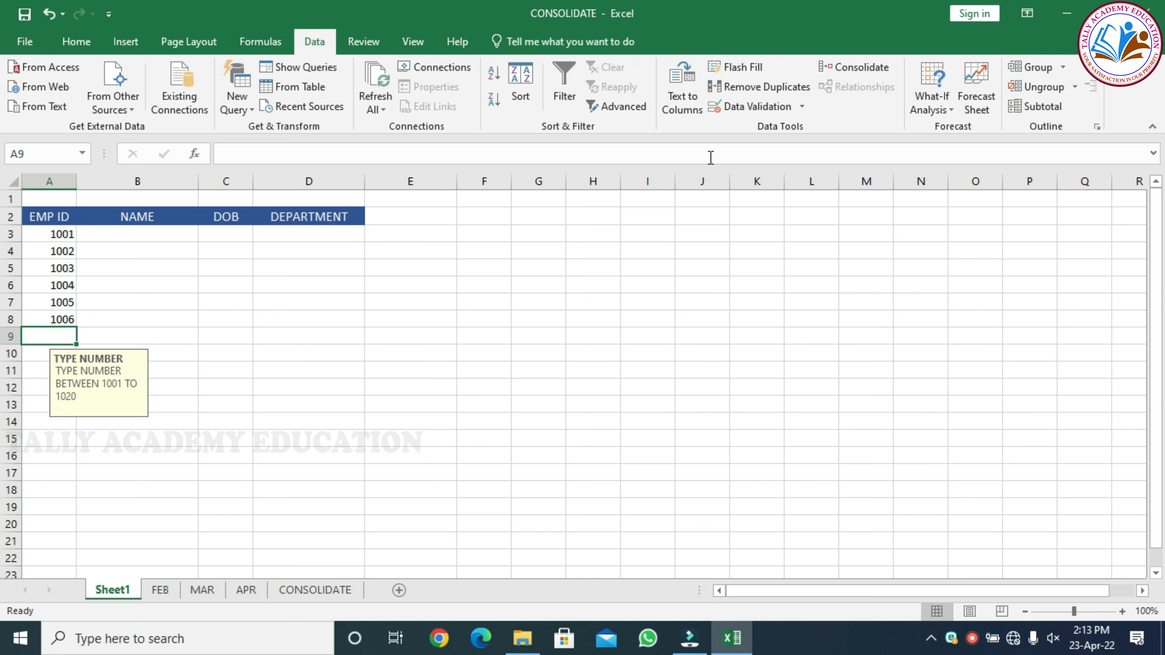
Change the validation error alert style for cell A9 to Warning and apply it.
{"action": "left_click", "coordinate": [775, 109]}
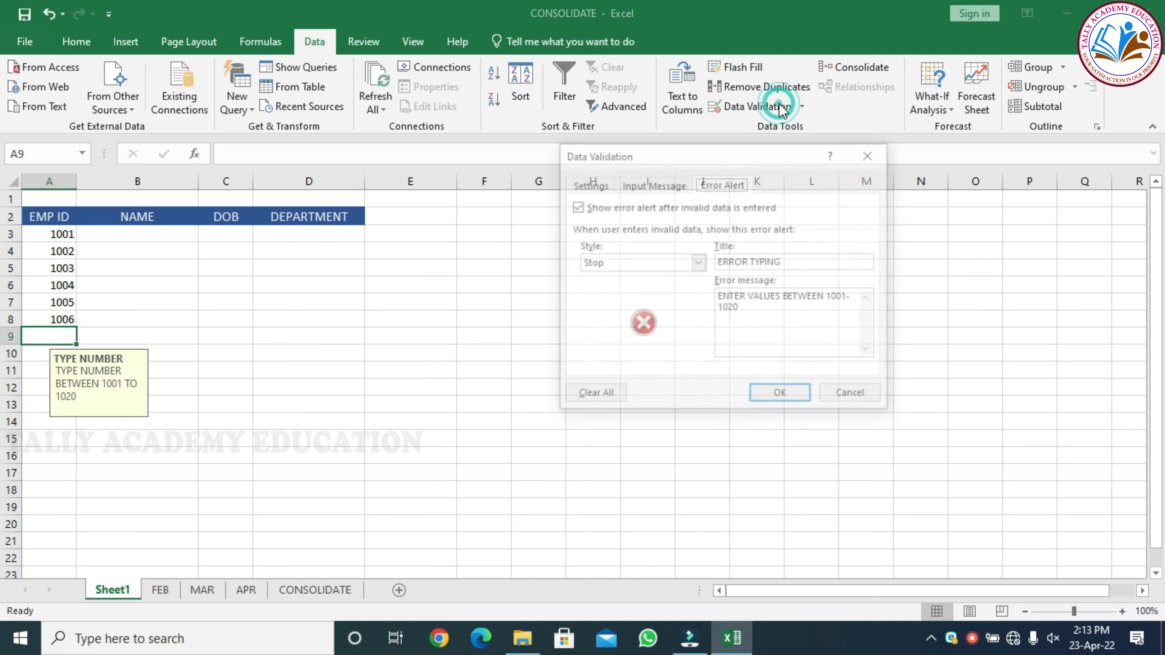
{"action": "left_click", "coordinate": [699, 262]}
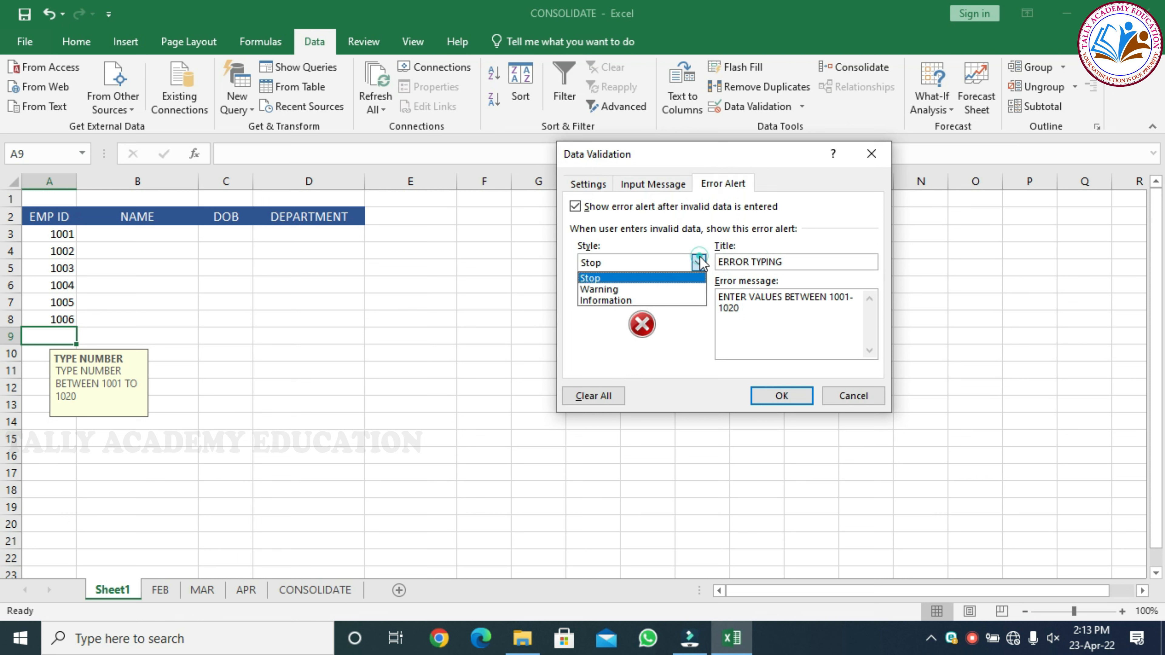
{"action": "left_click", "coordinate": [675, 289]}
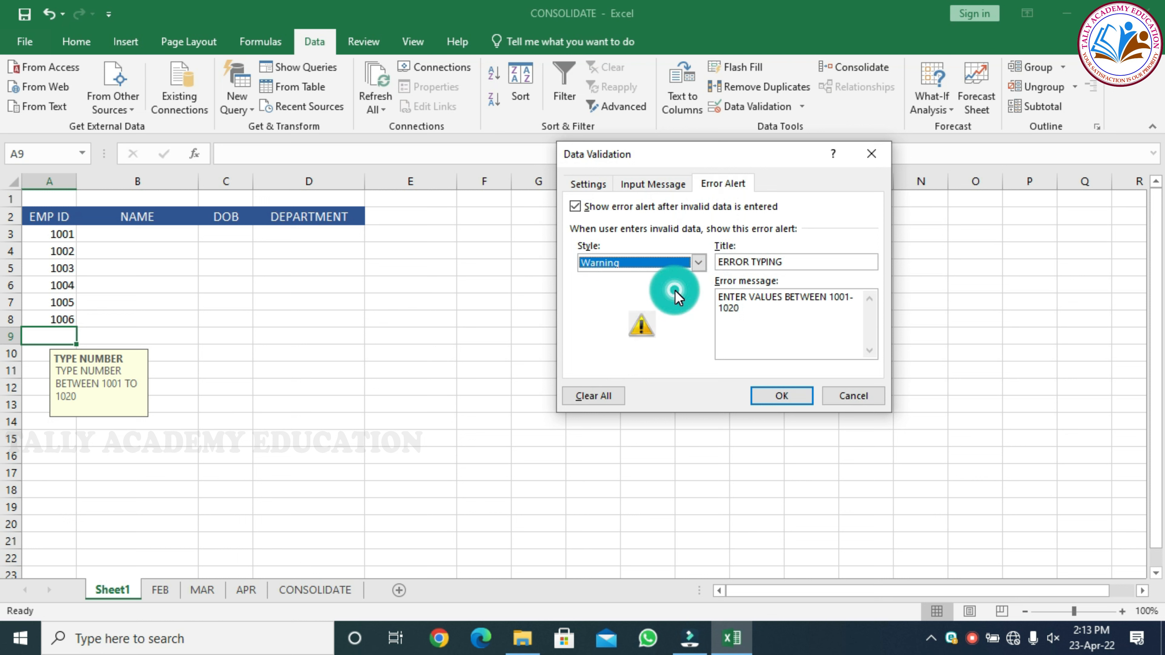
{"action": "left_click", "coordinate": [794, 397]}
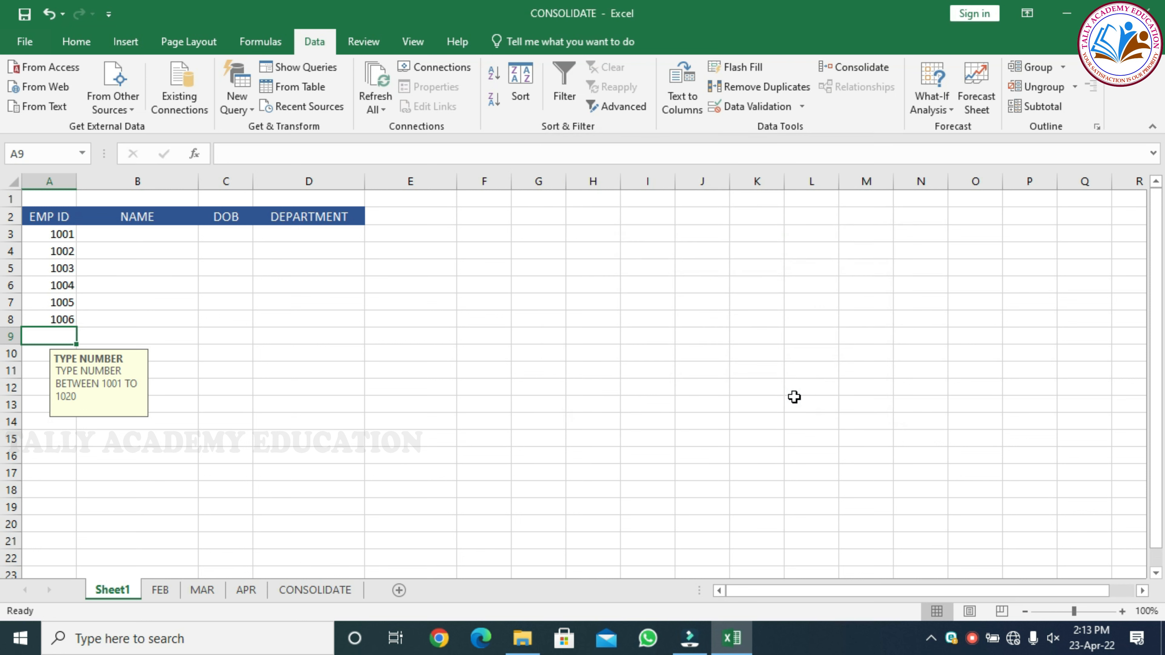
Try to enter the out-of-range EMP ID 1030 in cell A9 and decline to continue with it.
{"action": "type", "text": "1030"}
{"action": "key", "text": "Return"}
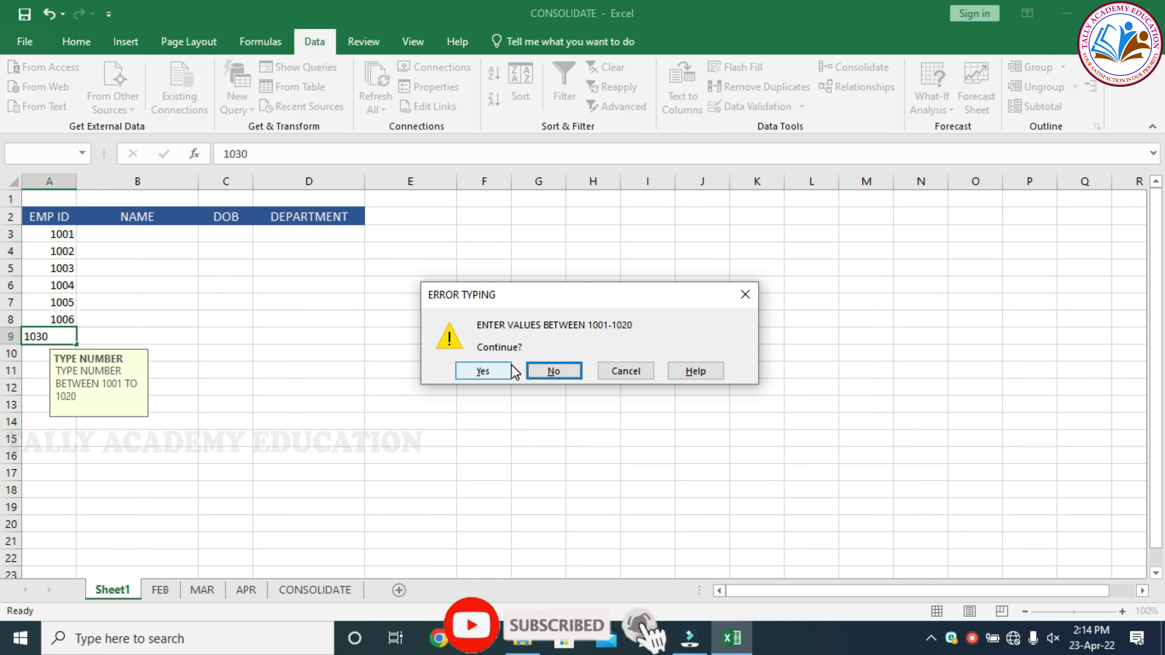
{"action": "left_click", "coordinate": [554, 371]}
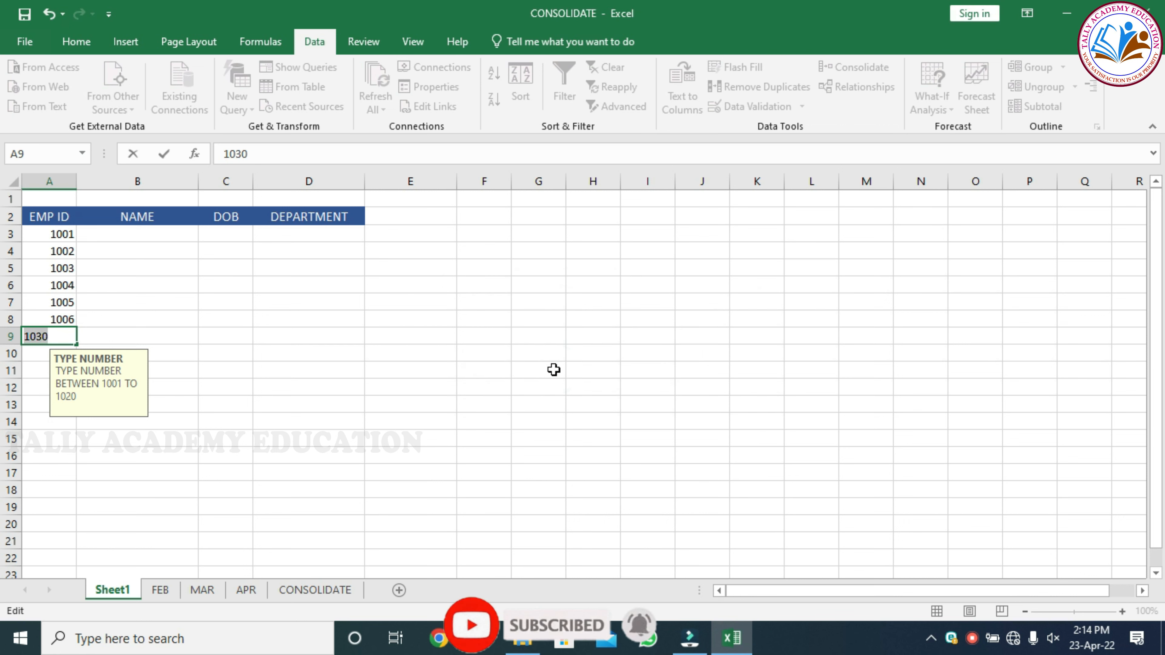
Replace the entry in cell A9 with the EMP ID 1007.
{"action": "type", "text": "2100"}
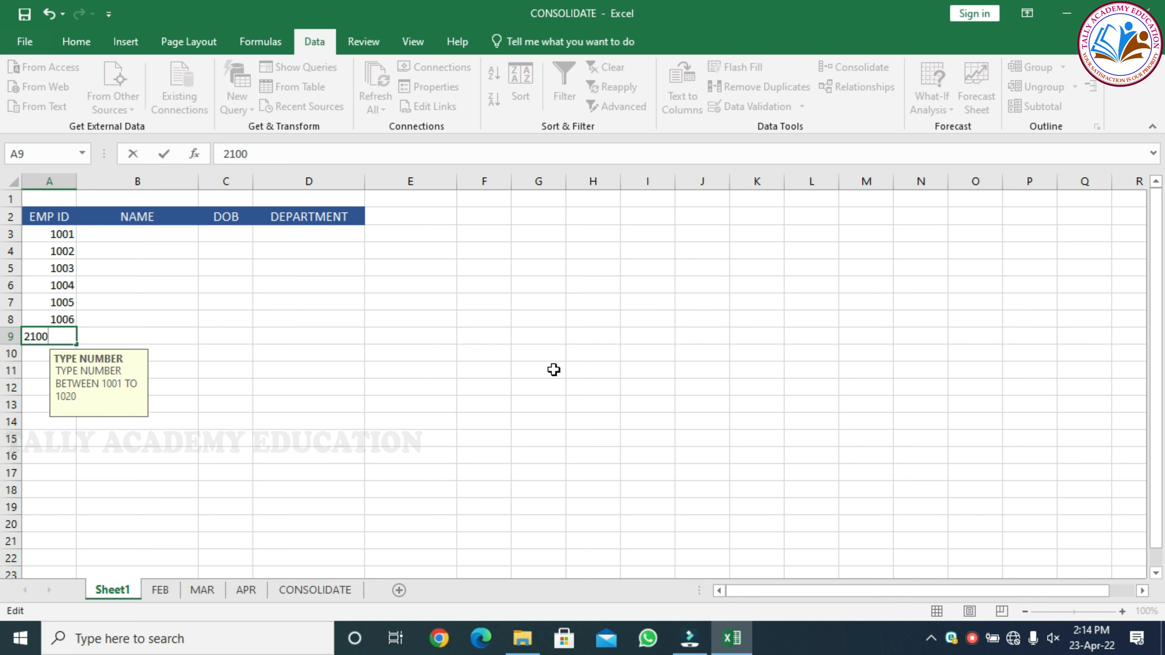
{"action": "key", "text": "BackSpace"}
{"action": "key", "text": "BackSpace"}
{"action": "key", "text": "BackSpace"}
{"action": "key", "text": "BackSpace"}
{"action": "type", "text": "1007"}
{"action": "key", "text": "Return"}
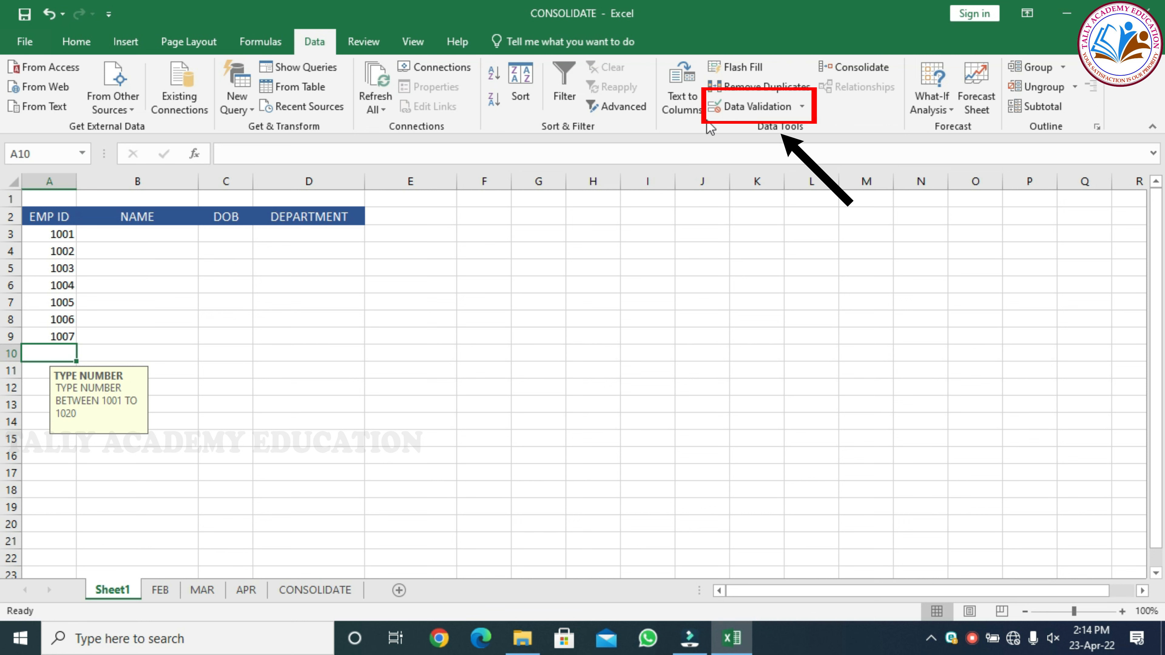
Preview the Information style for cell A10's validation error alert without applying it.
{"action": "left_click", "coordinate": [773, 109]}
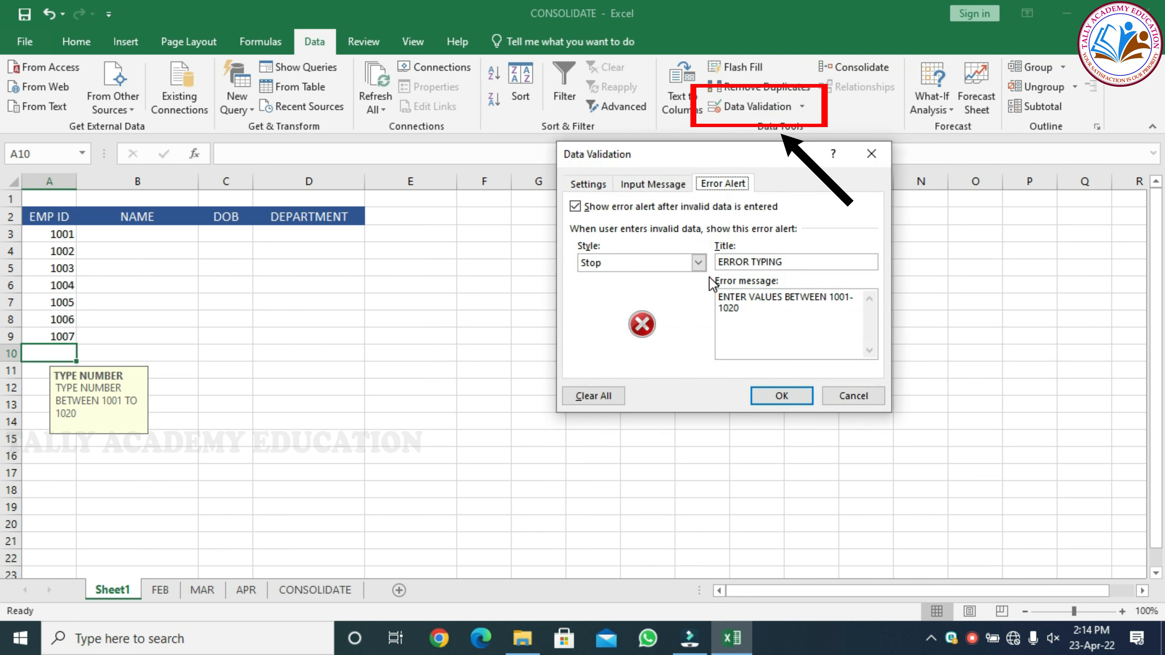
{"action": "left_click", "coordinate": [704, 261]}
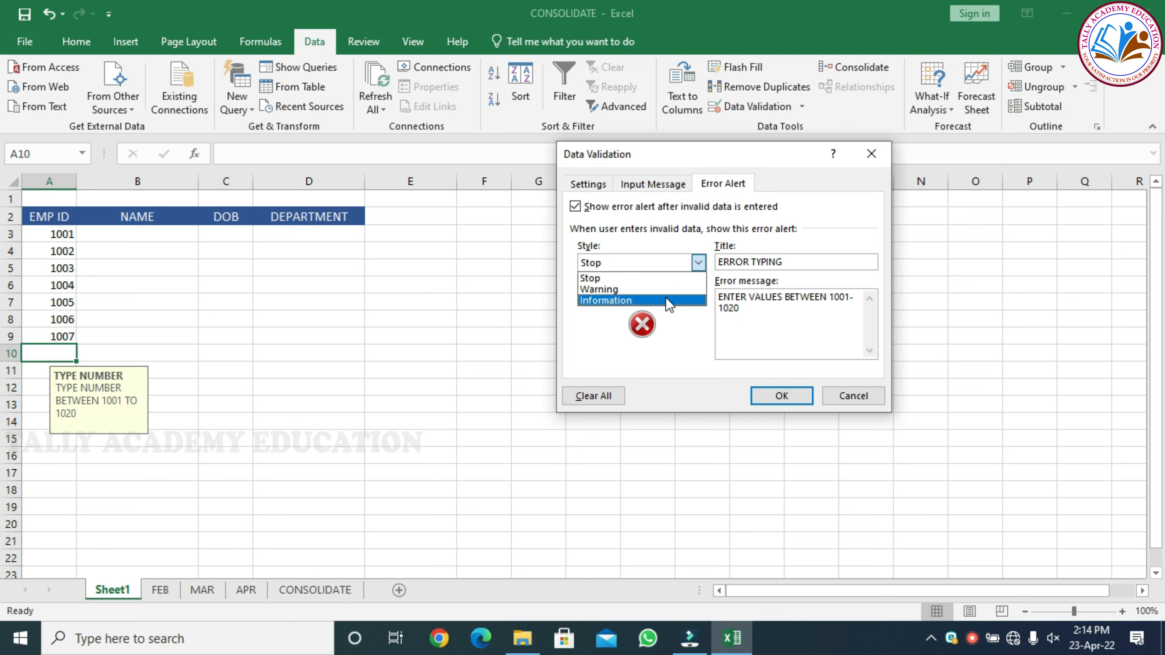
{"action": "left_click", "coordinate": [665, 299]}
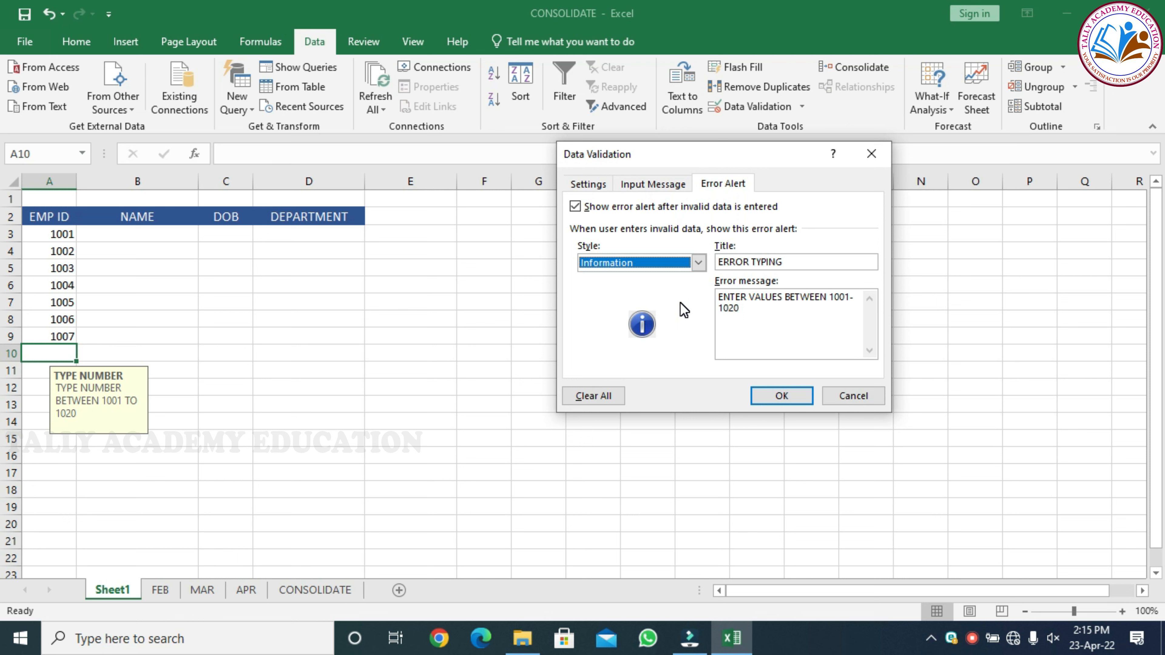
{"action": "left_click", "coordinate": [840, 403]}
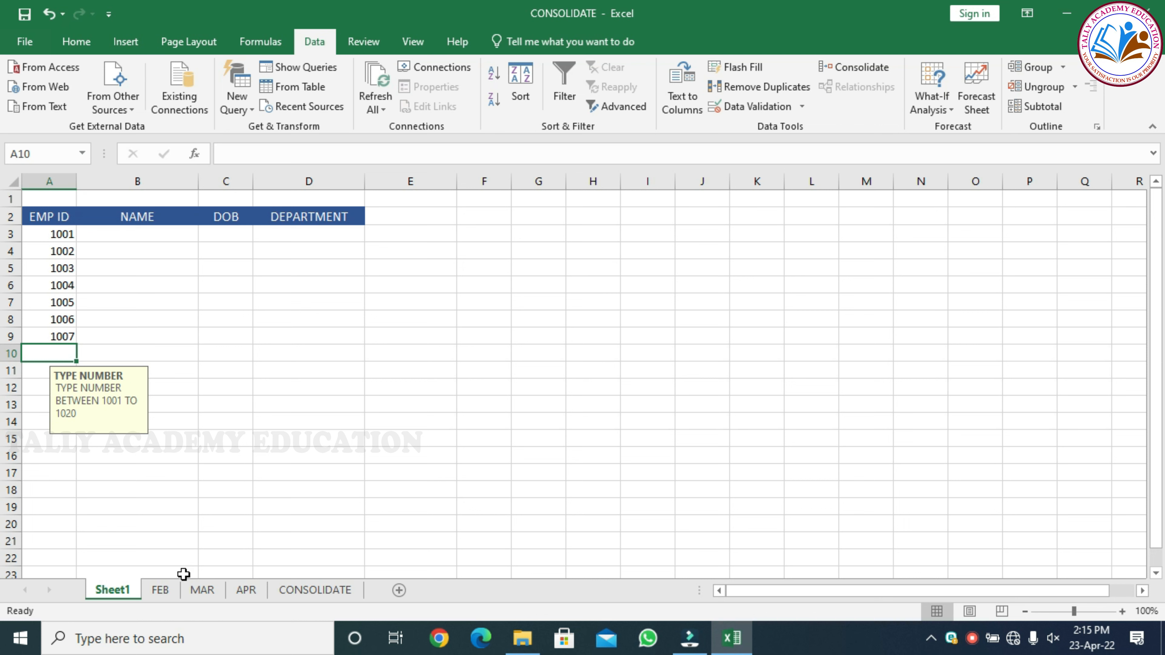
Review the NAME and SALARY tables on the FEB, MAR and APR sheets.
{"action": "left_click", "coordinate": [163, 590]}
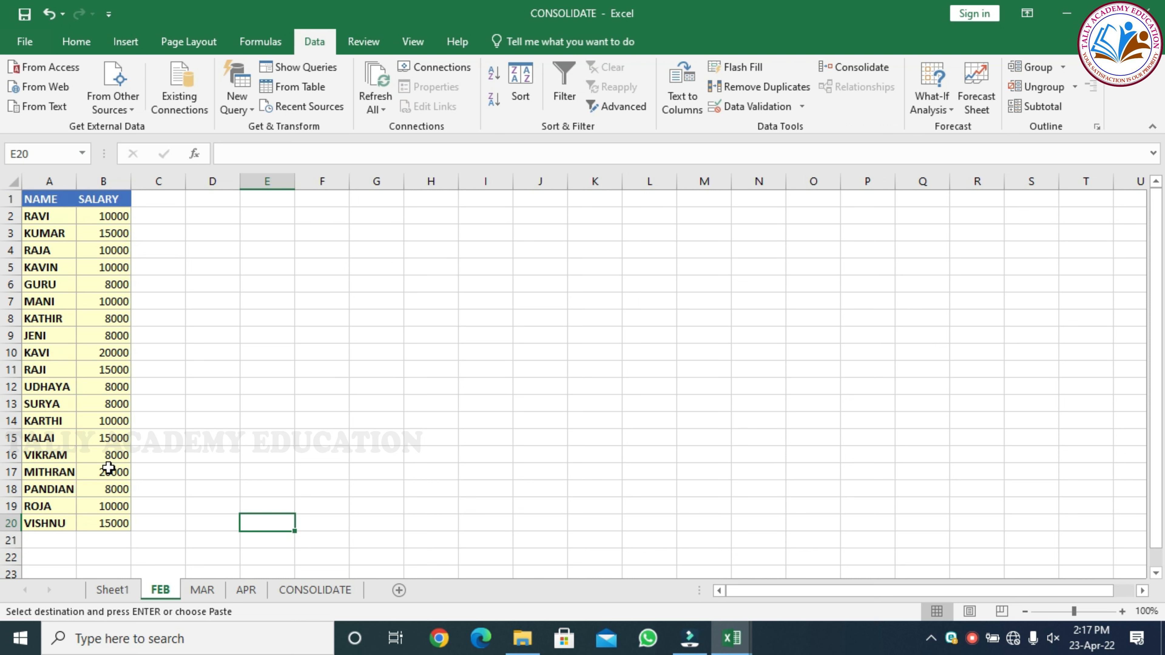
{"action": "left_click", "coordinate": [201, 591]}
{"action": "left_click", "coordinate": [248, 591]}
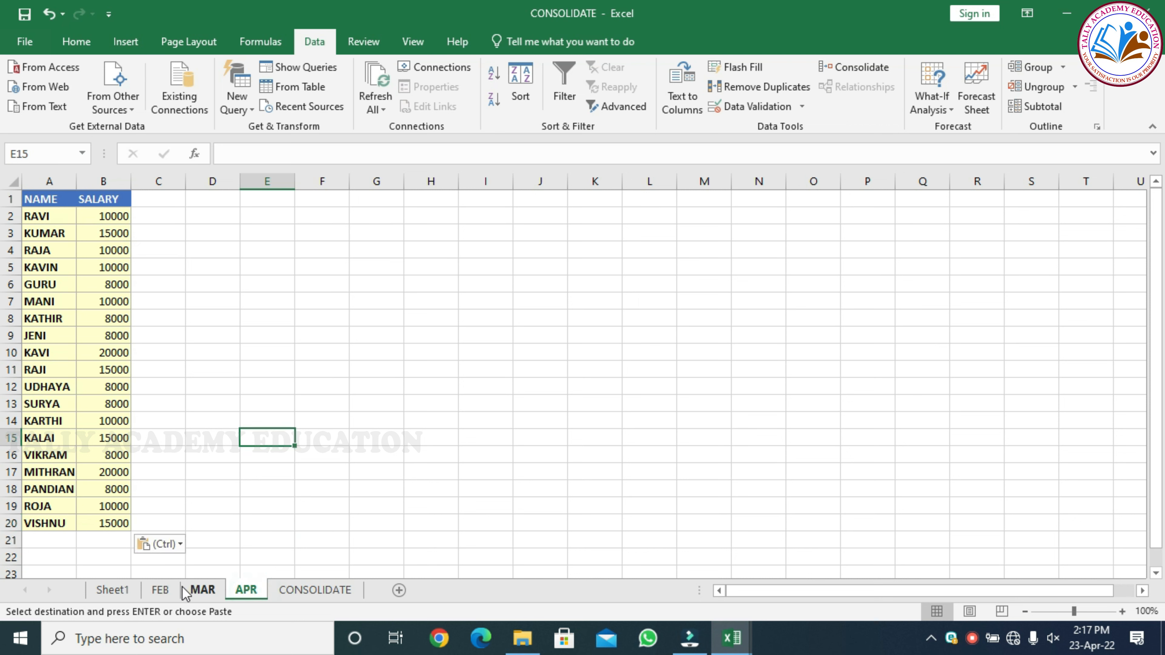
{"action": "left_click", "coordinate": [161, 591]}
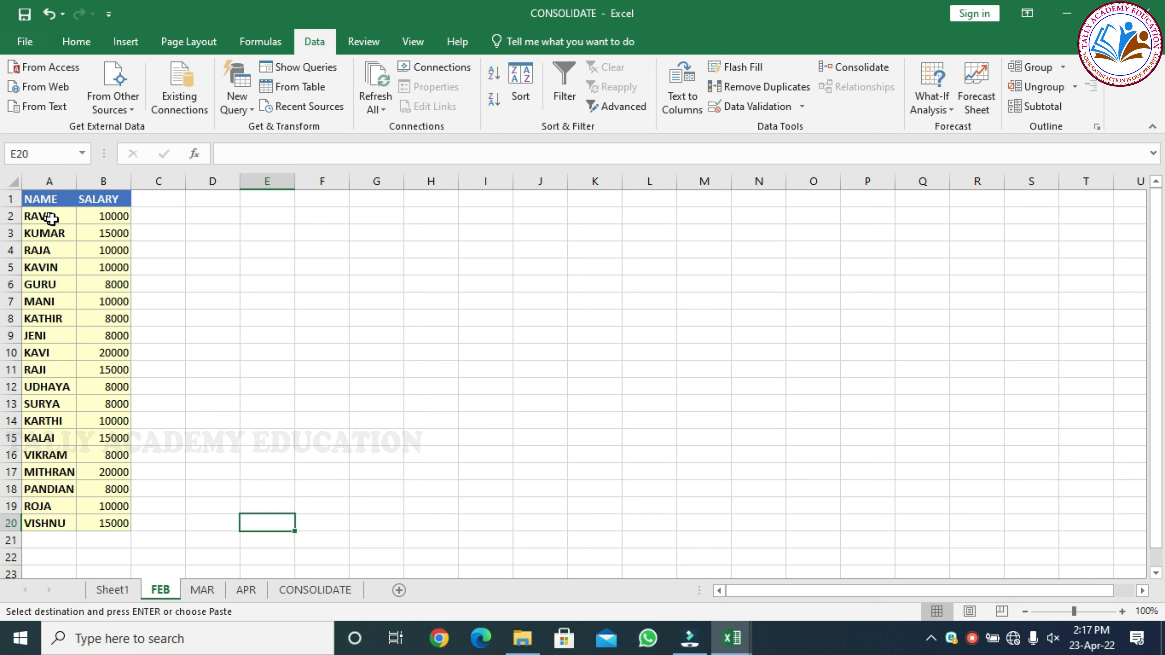
{"action": "left_click", "coordinate": [204, 592]}
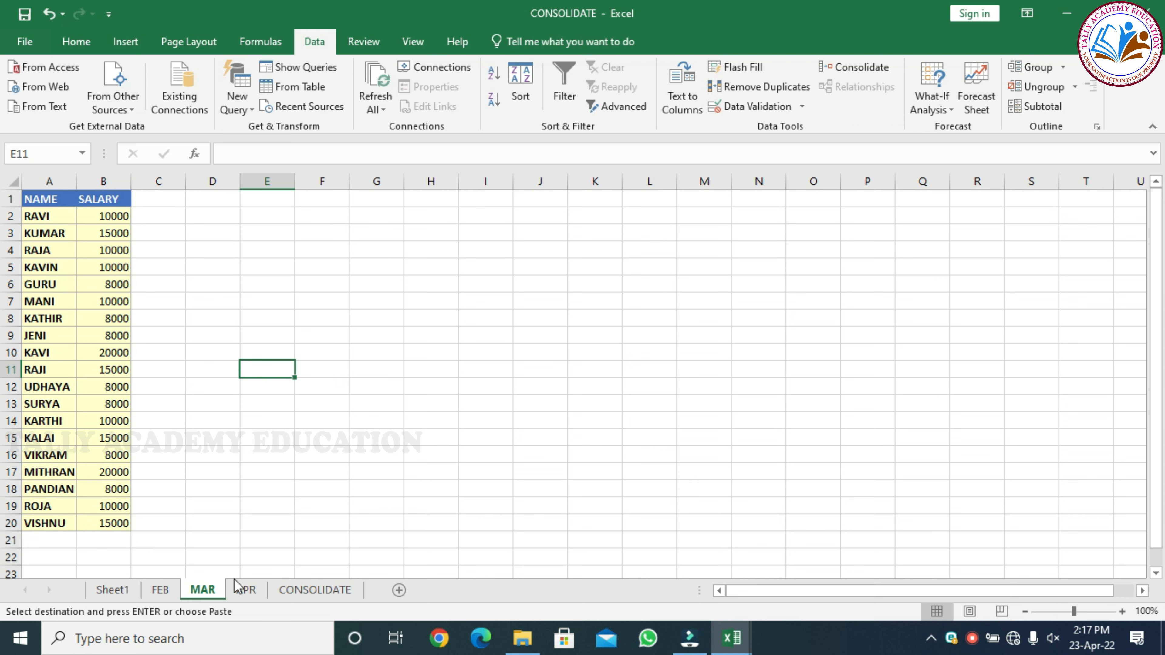
{"action": "left_click", "coordinate": [246, 590]}
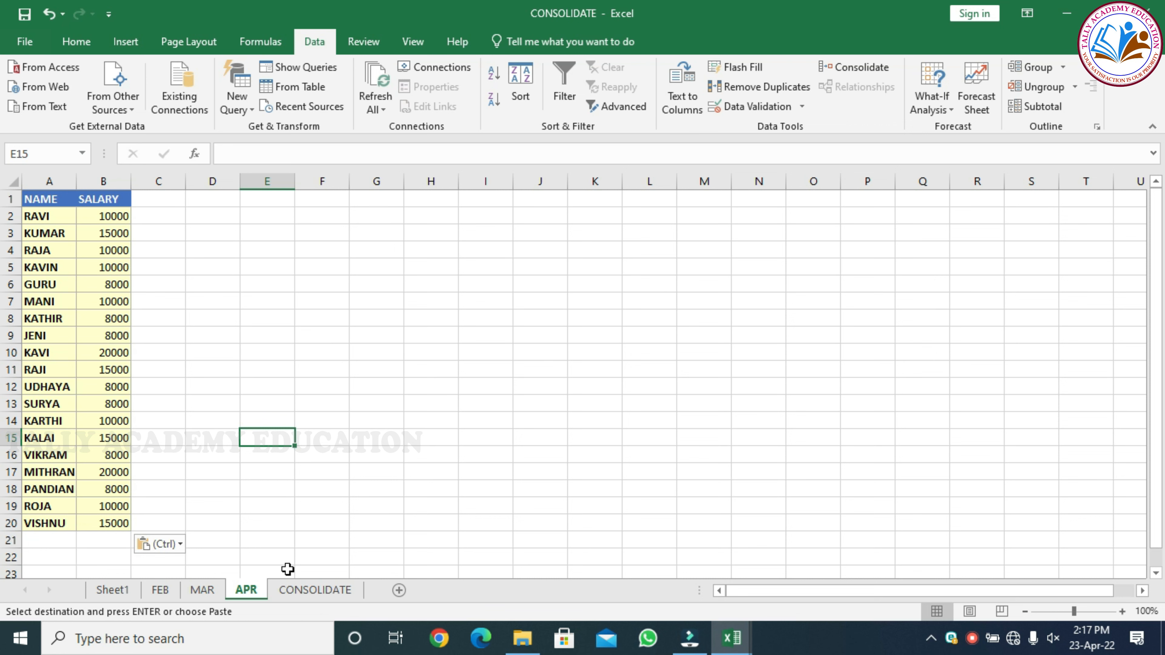
Start a consolidation at cell A1 of the CONSOLIDATE sheet, using the Sum function.
{"action": "left_click", "coordinate": [307, 591]}
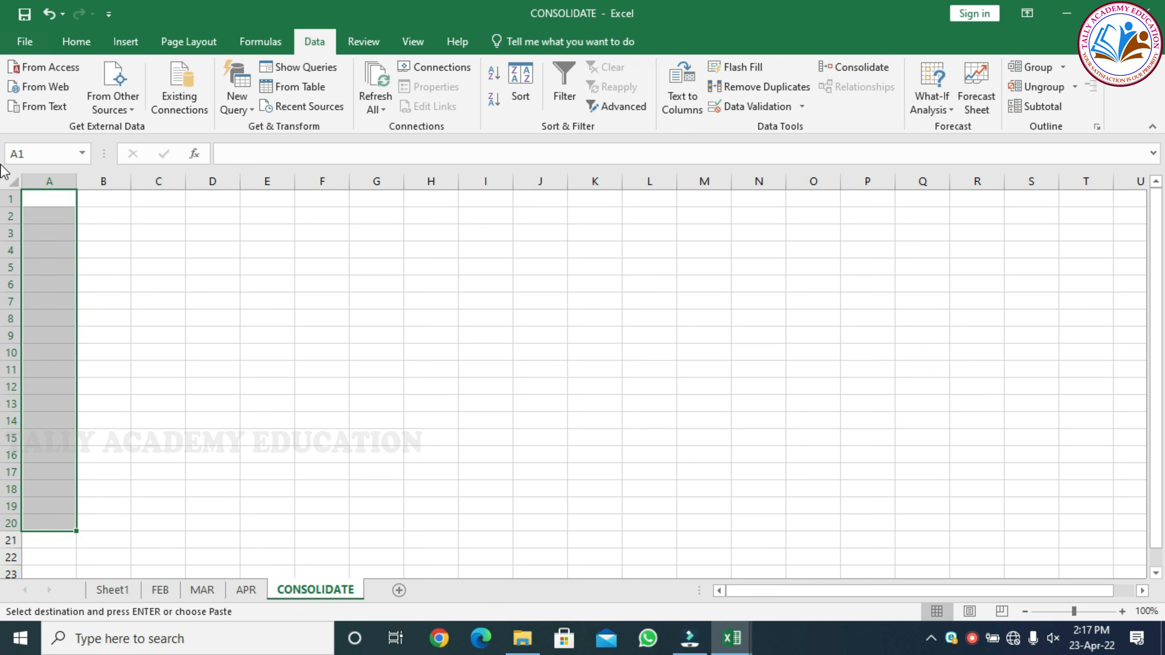
{"action": "left_click", "coordinate": [56, 202]}
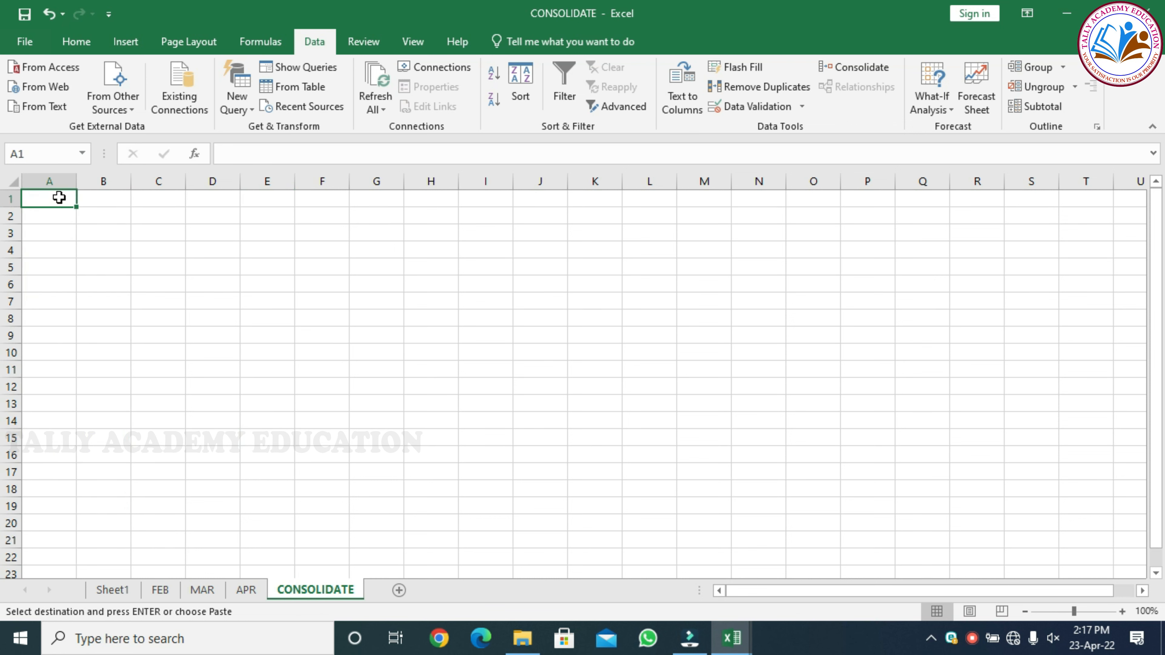
{"action": "left_click", "coordinate": [58, 197]}
{"action": "left_click", "coordinate": [58, 197]}
{"action": "left_click", "coordinate": [47, 199]}
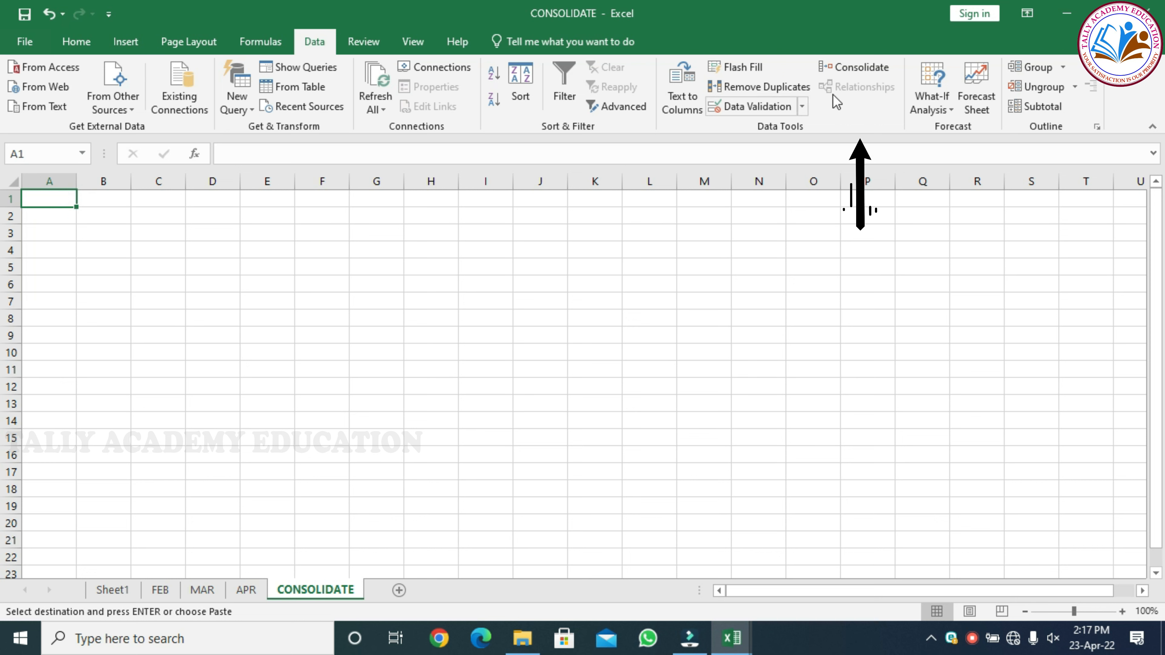
{"action": "left_click", "coordinate": [860, 67]}
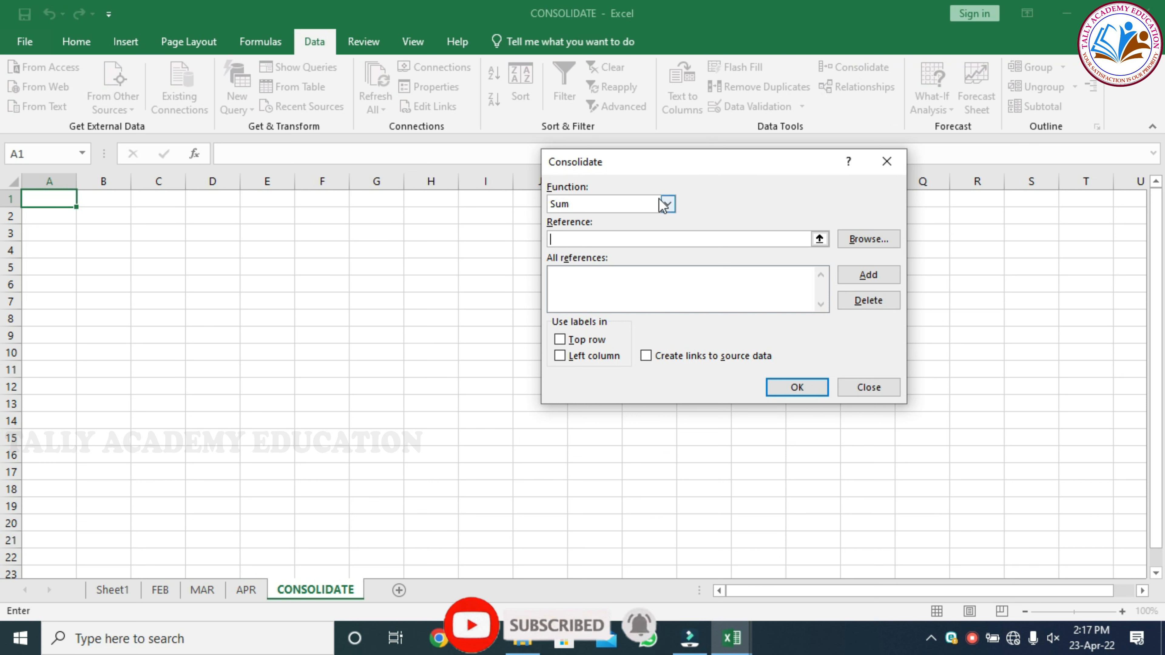
{"action": "left_click", "coordinate": [667, 204]}
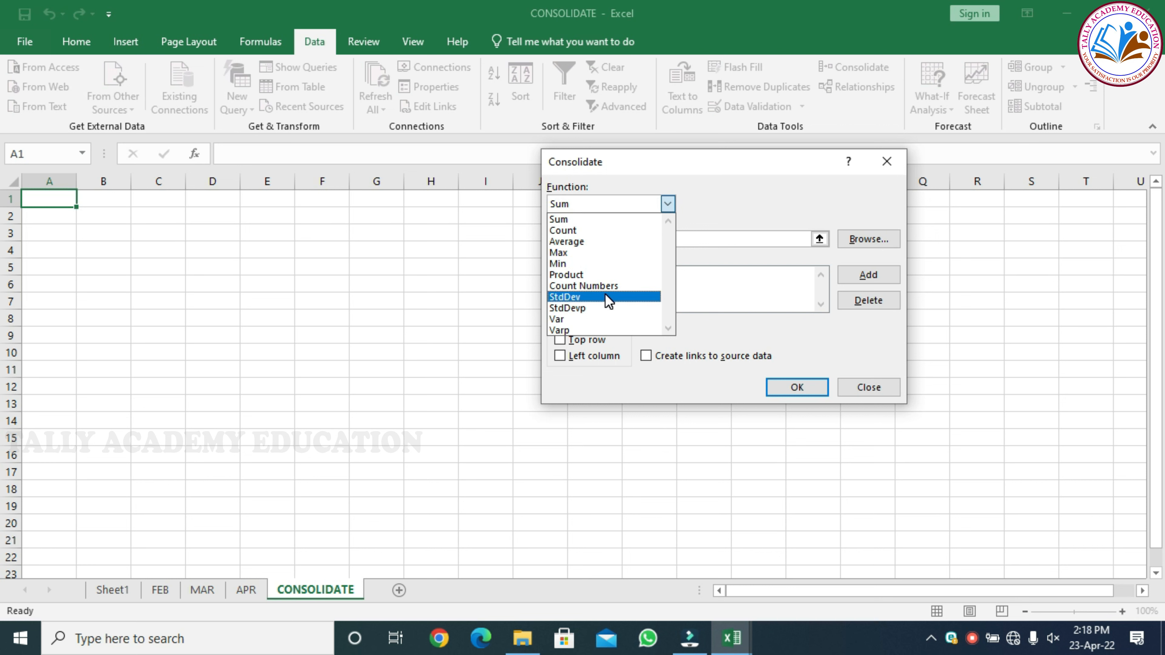
{"action": "left_click", "coordinate": [669, 204]}
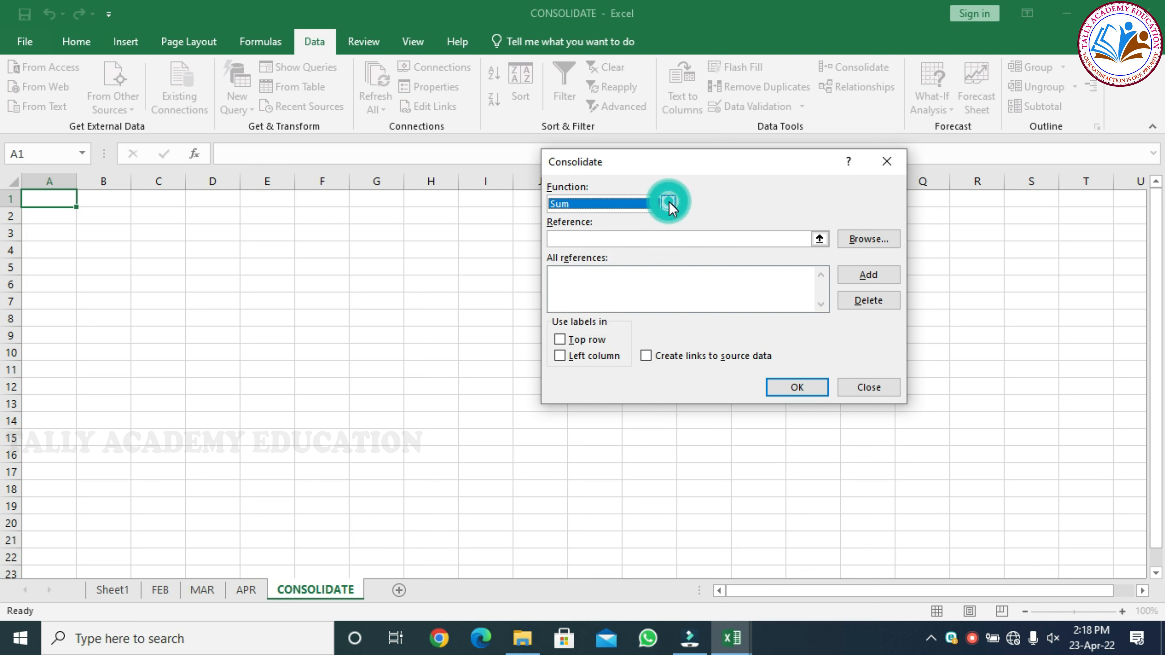
Add the range A1:B20 of the FEB sheet to the consolidation references.
{"action": "left_click", "coordinate": [761, 238]}
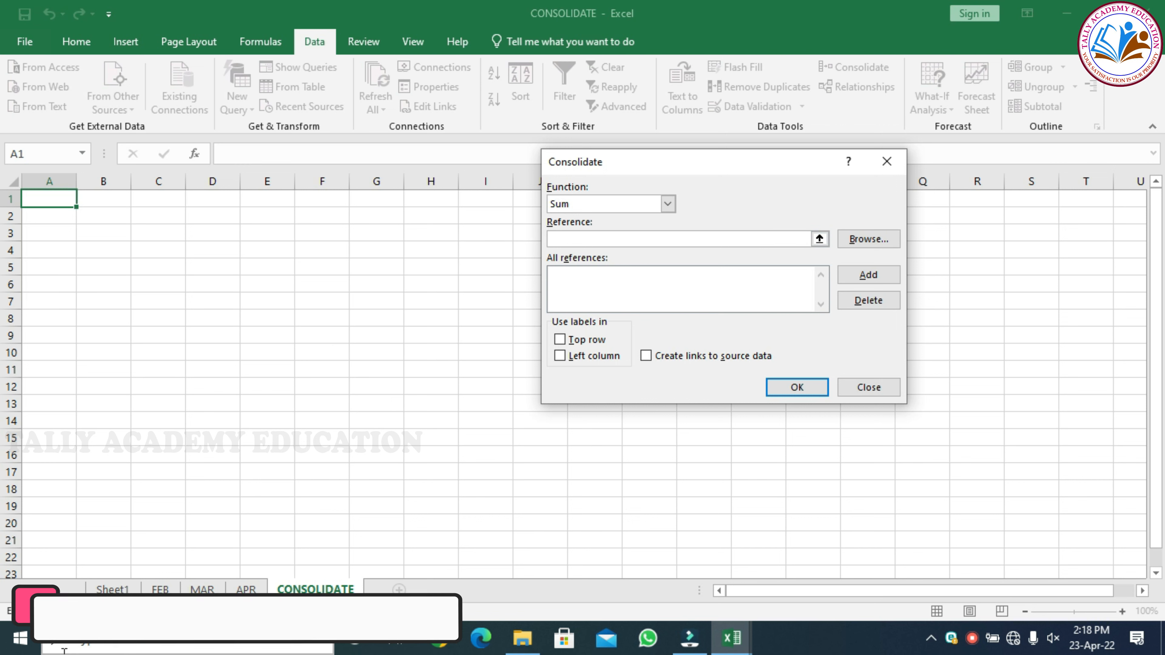
{"action": "left_click", "coordinate": [161, 590]}
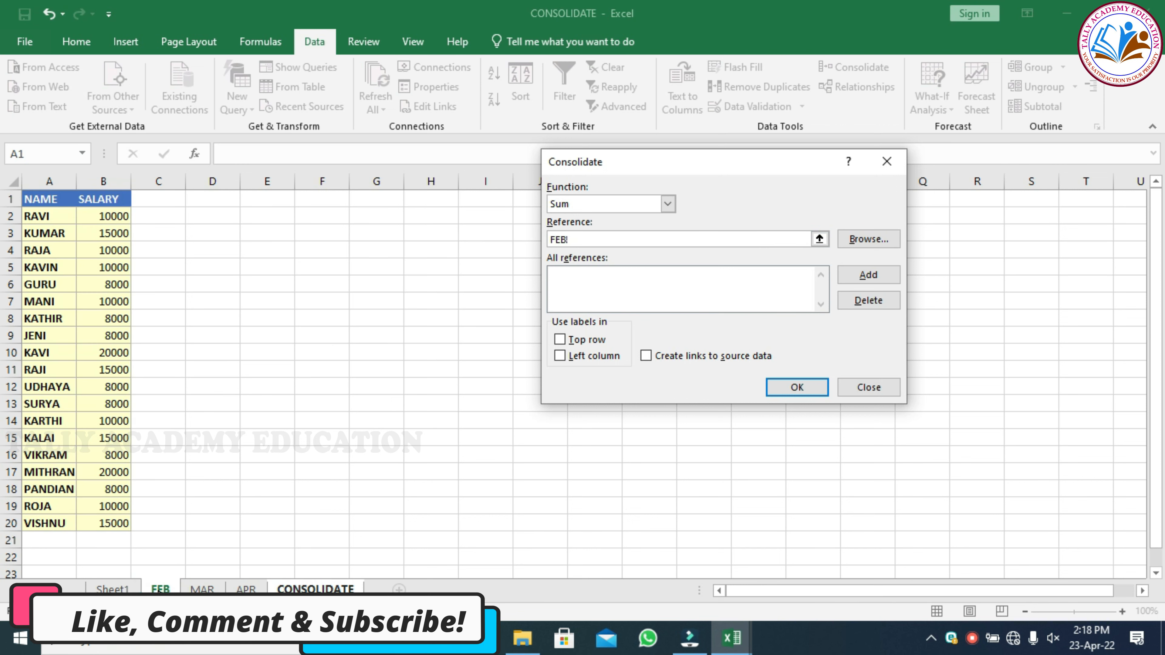
{"action": "left_click_drag", "start_coordinate": [47, 199], "coordinate": [82, 531]}
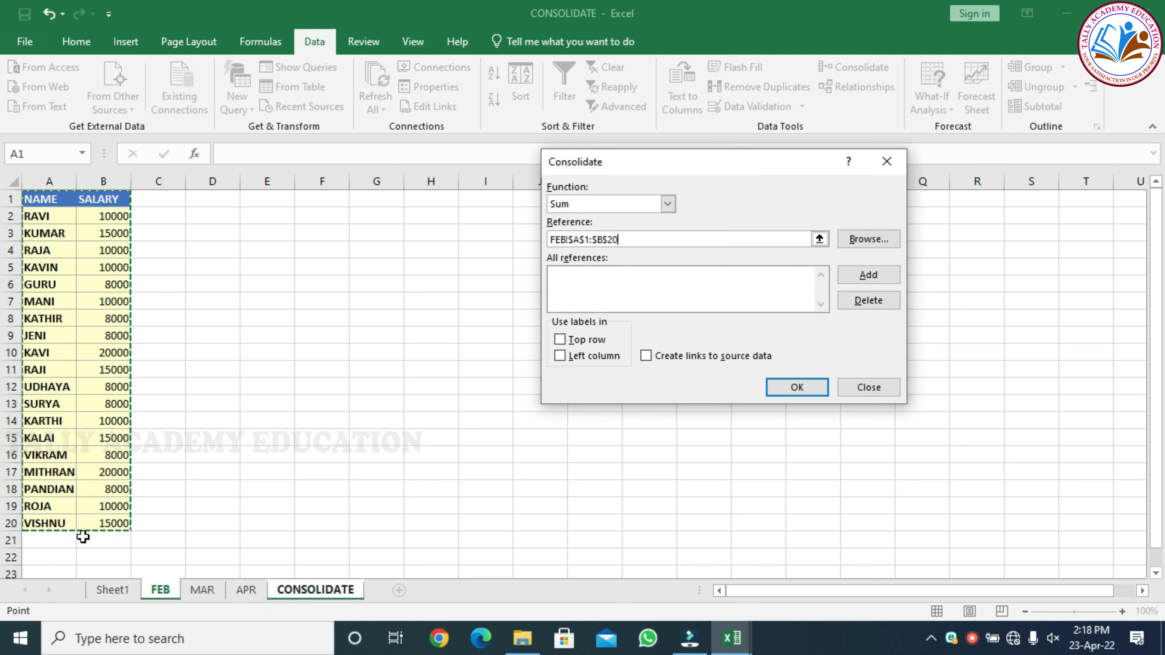
{"action": "left_click", "coordinate": [876, 275]}
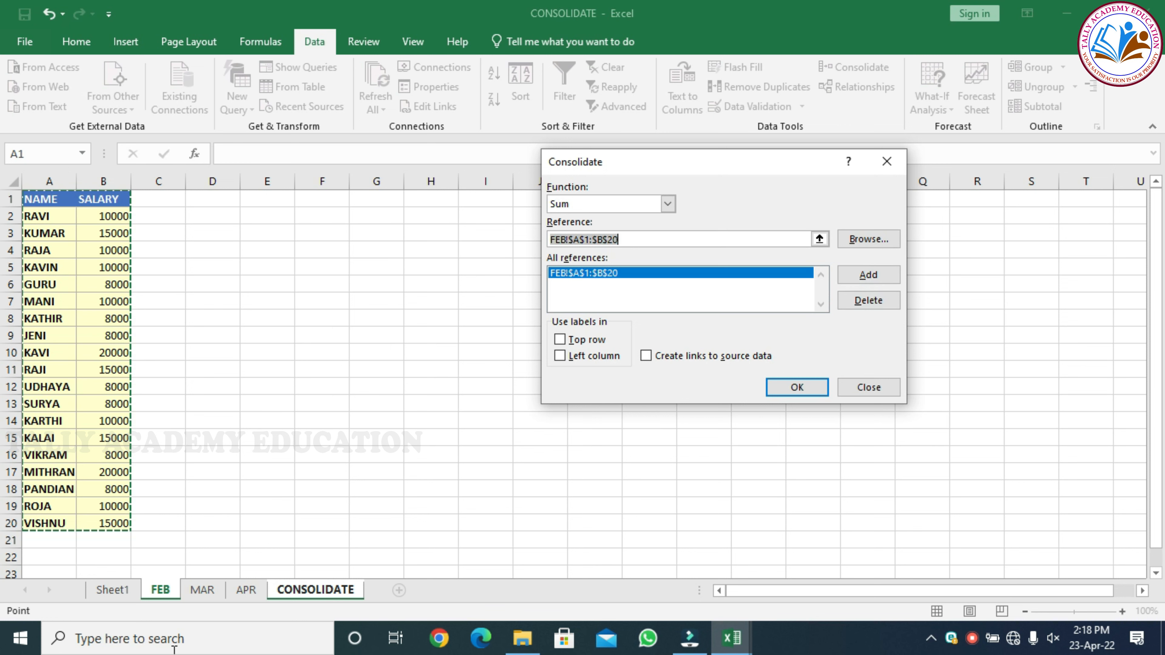
Add the range A1:B20 of the MAR sheet to the consolidation references.
{"action": "left_click", "coordinate": [200, 591]}
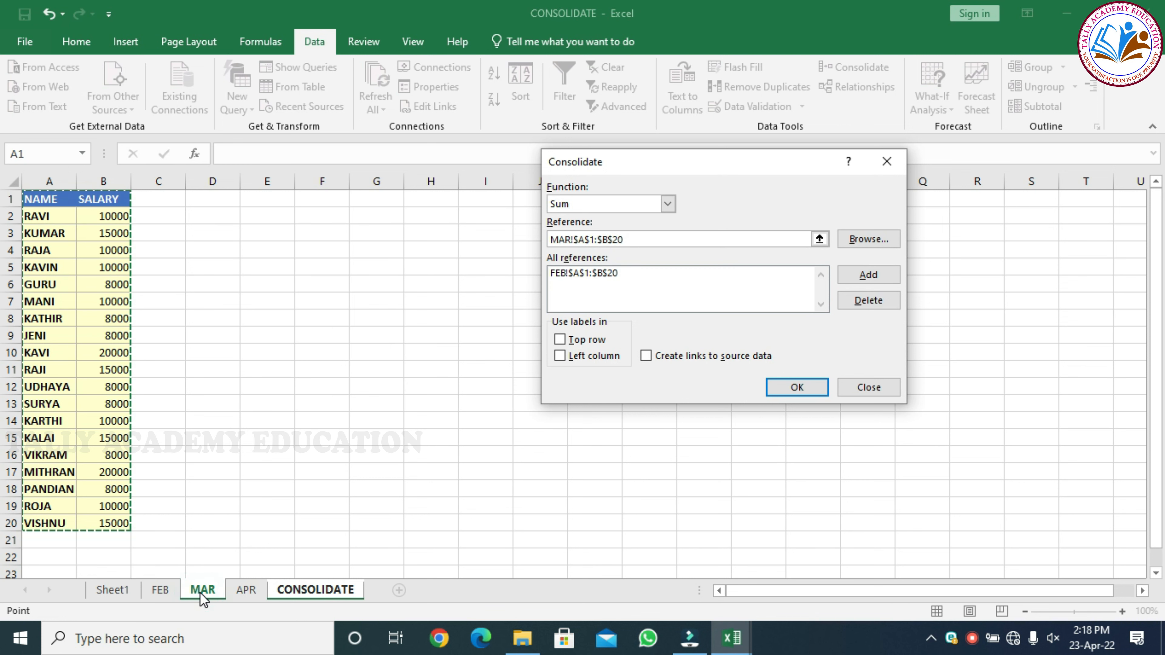
{"action": "left_click_drag", "start_coordinate": [39, 206], "coordinate": [86, 272]}
{"action": "left_click_drag", "start_coordinate": [78, 529], "coordinate": [91, 526]}
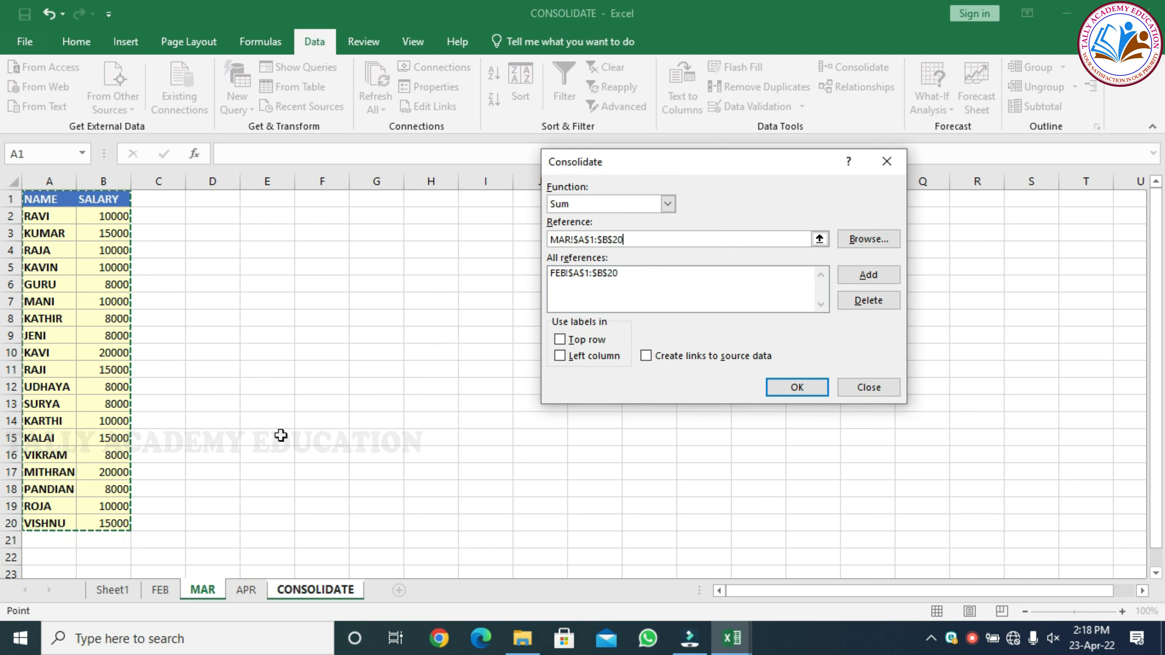
{"action": "left_click", "coordinate": [881, 278]}
Add the range A1:B20 of the APR sheet to the consolidation references.
{"action": "left_click", "coordinate": [250, 593]}
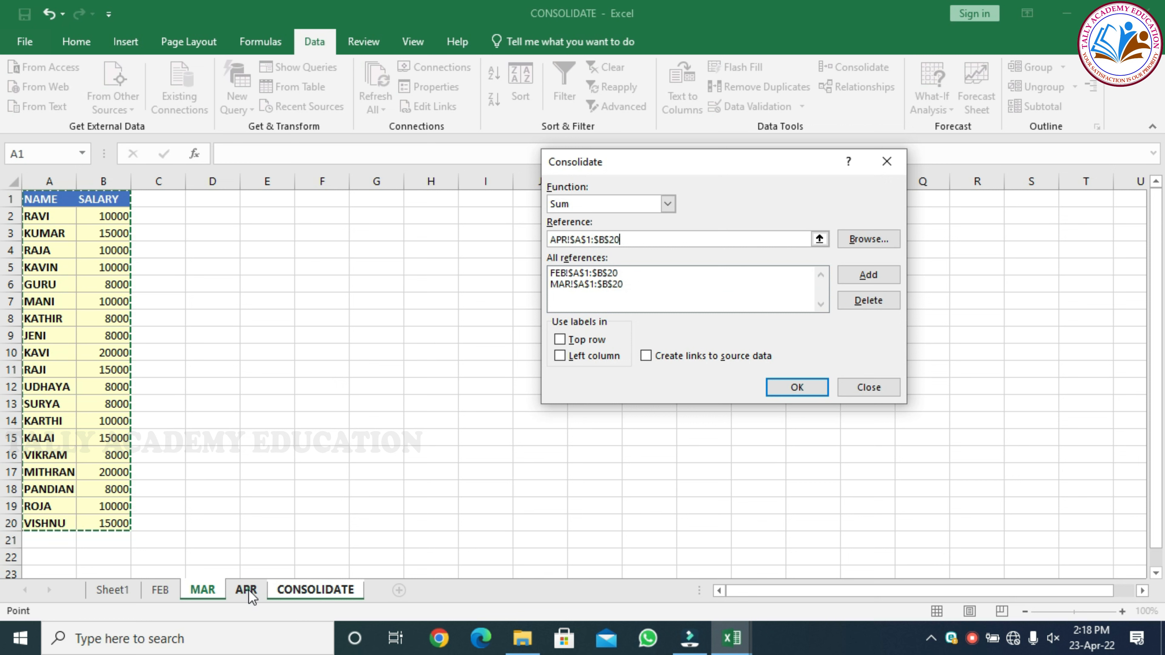
{"action": "left_click_drag", "start_coordinate": [55, 209], "coordinate": [101, 525]}
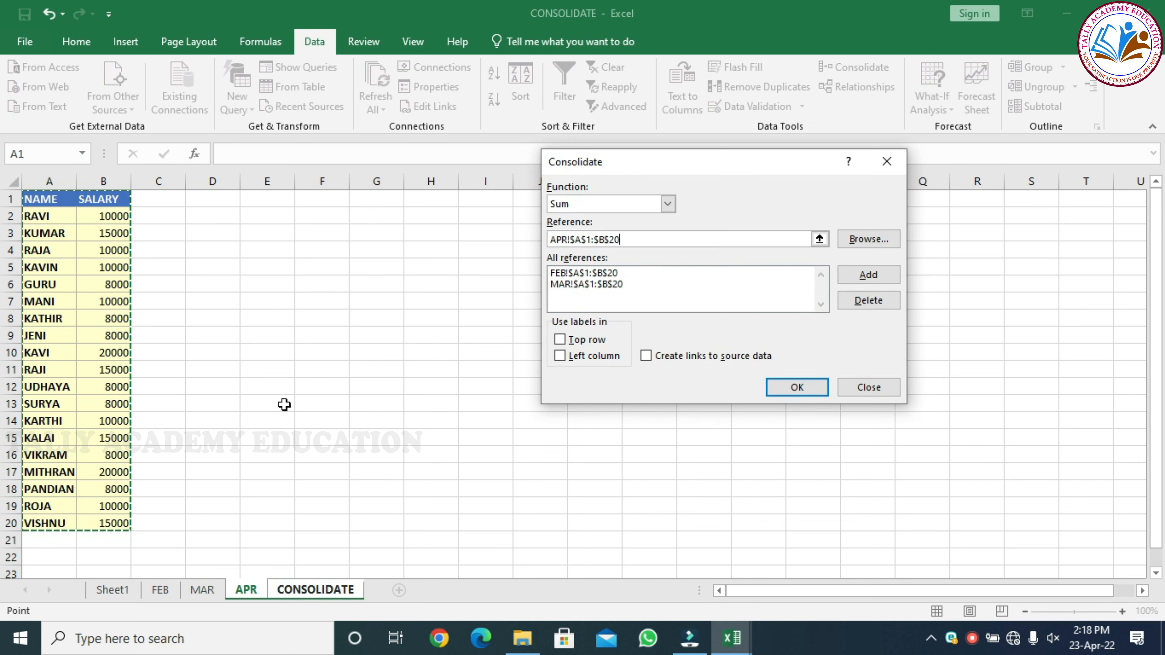
{"action": "left_click", "coordinate": [874, 277]}
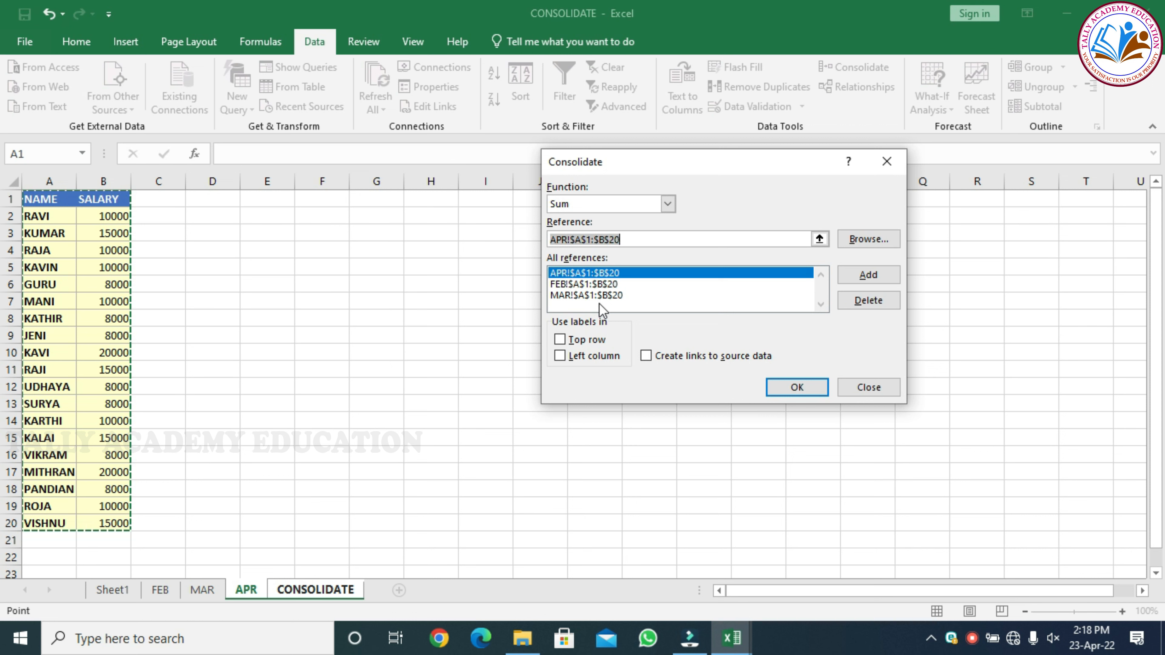
Consolidate using top row and left column labels with links to the source data, and widen column A to fit the names.
{"action": "left_click", "coordinate": [560, 339]}
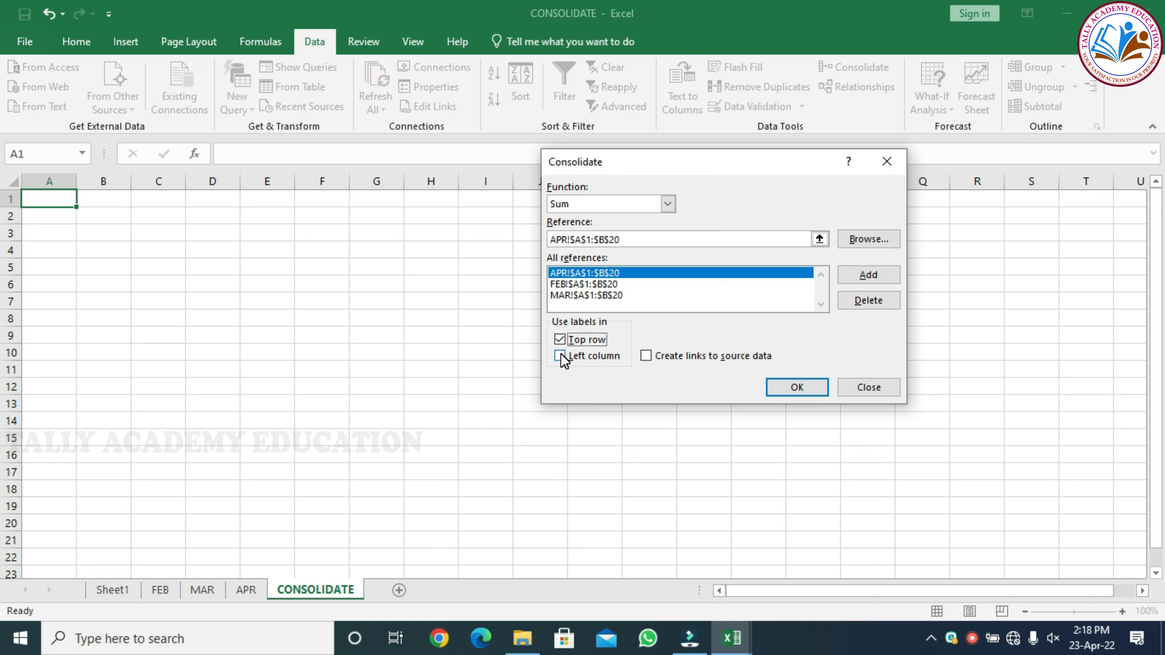
{"action": "left_click", "coordinate": [560, 356]}
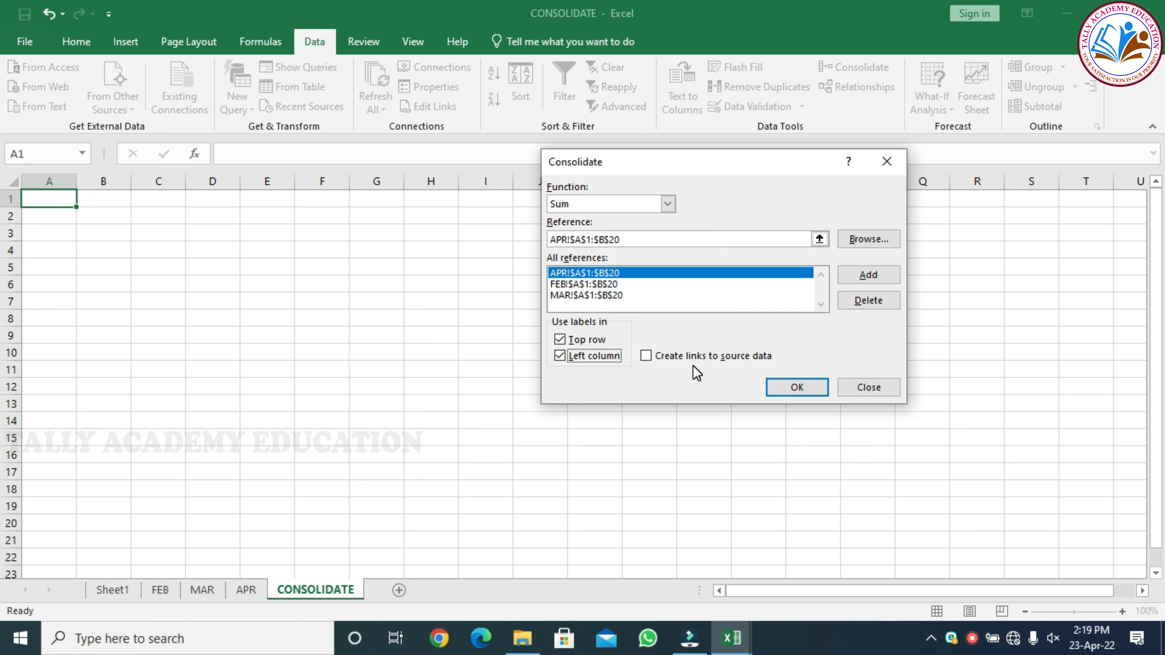
{"action": "left_click", "coordinate": [647, 356]}
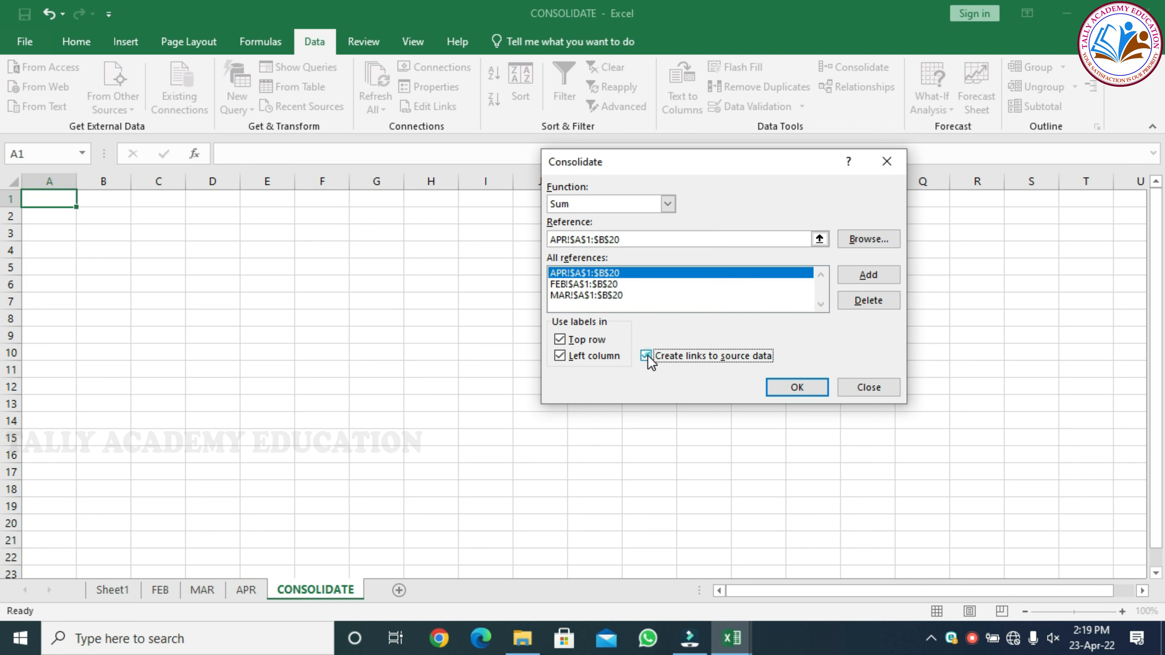
{"action": "left_click", "coordinate": [798, 387]}
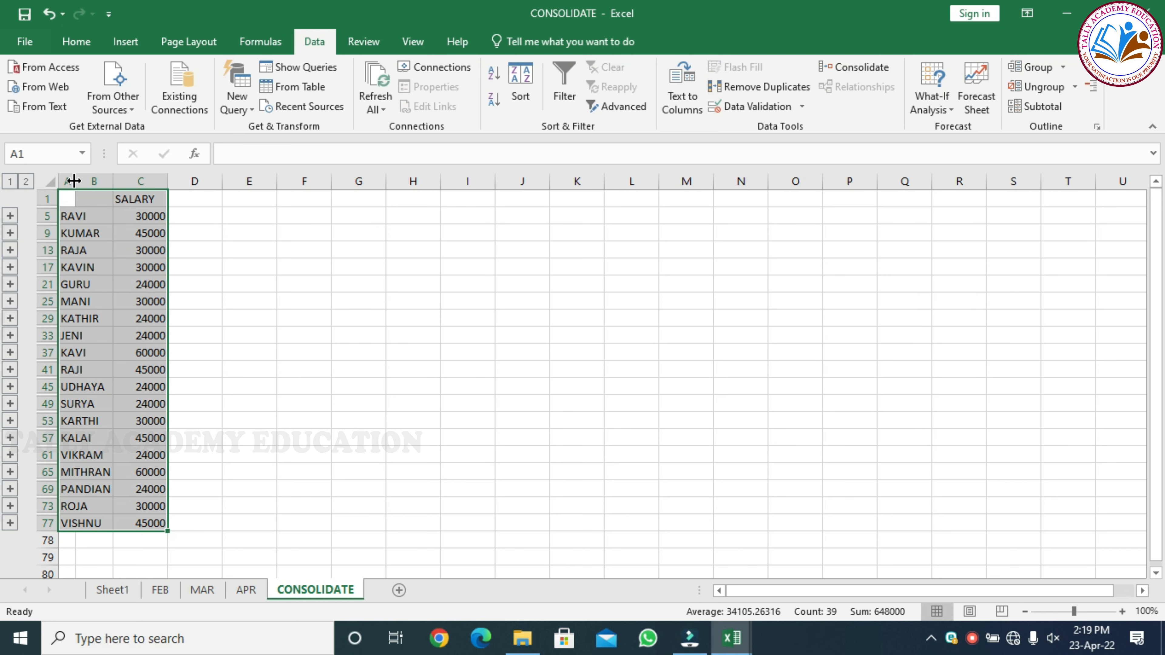
{"action": "left_click_drag", "start_coordinate": [75, 179], "coordinate": [184, 181]}
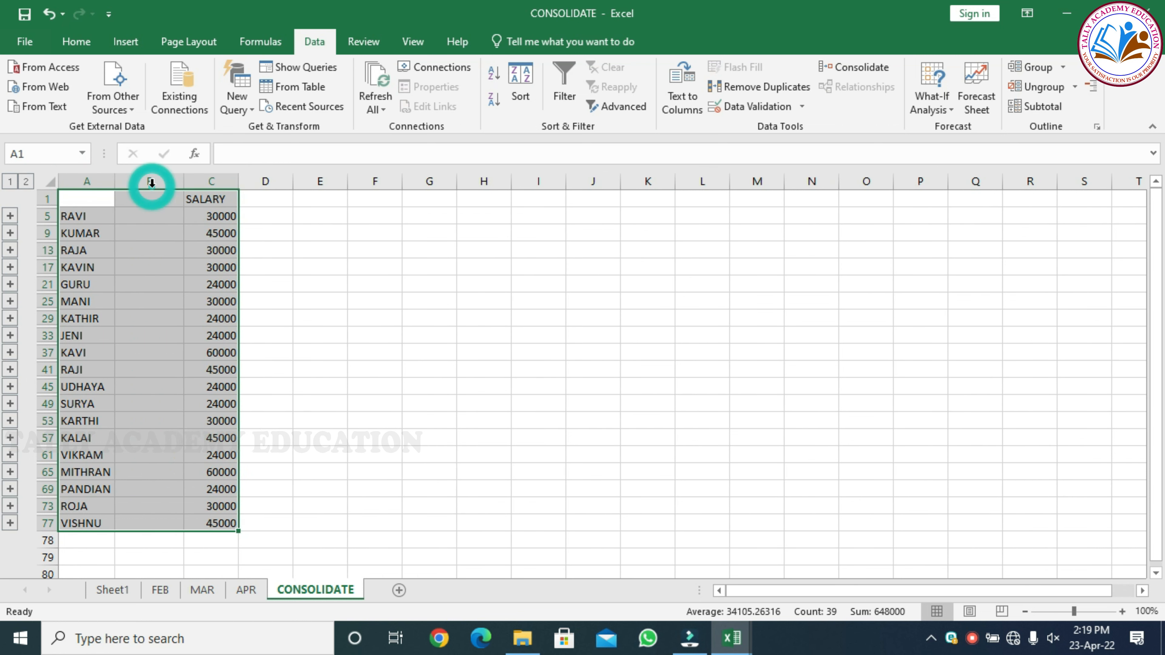
Expand the outline groups of the first two employees to view their monthly salary details, and collapse both groups again.
{"action": "left_click", "coordinate": [10, 215]}
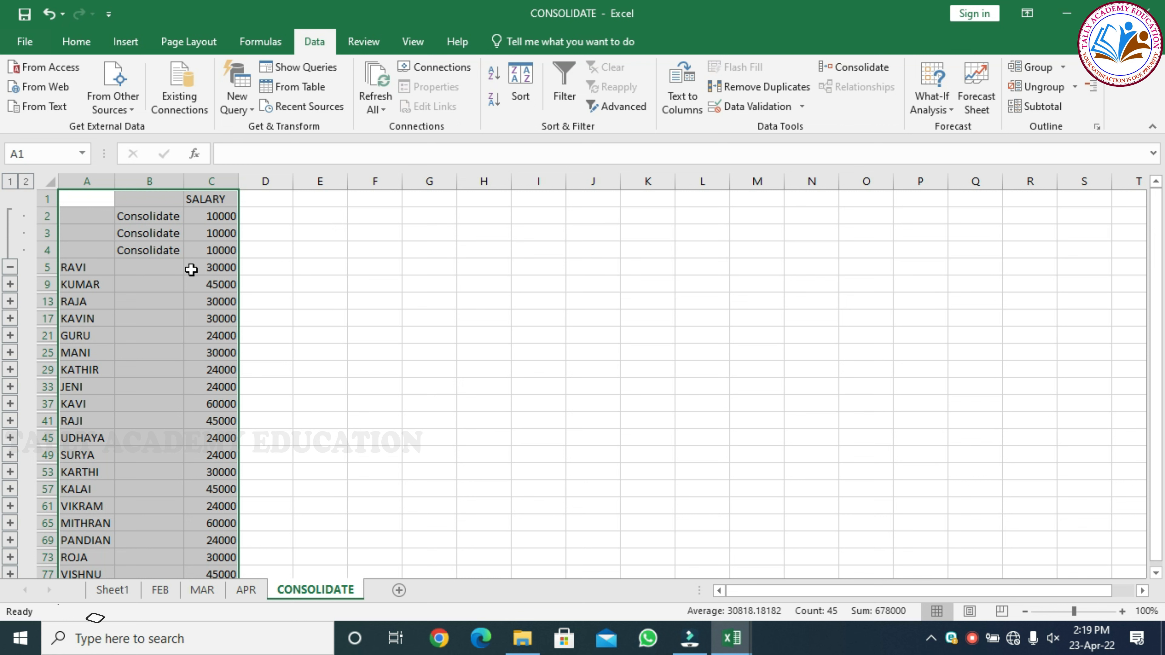
{"action": "left_click", "coordinate": [10, 284]}
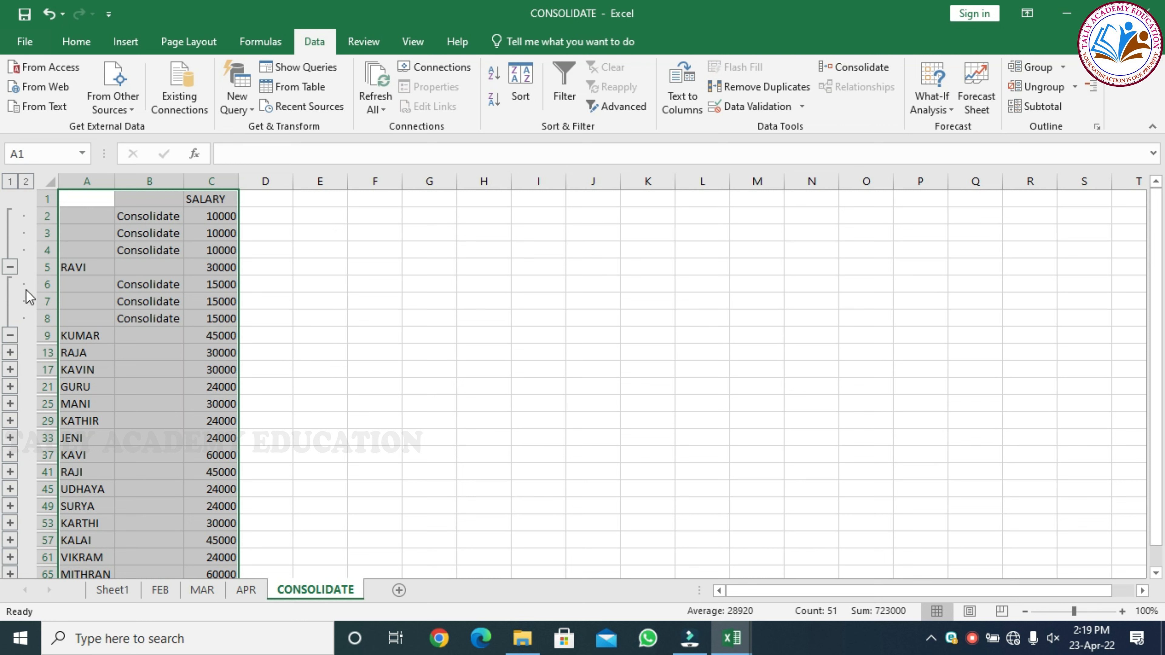
{"action": "left_click", "coordinate": [10, 267]}
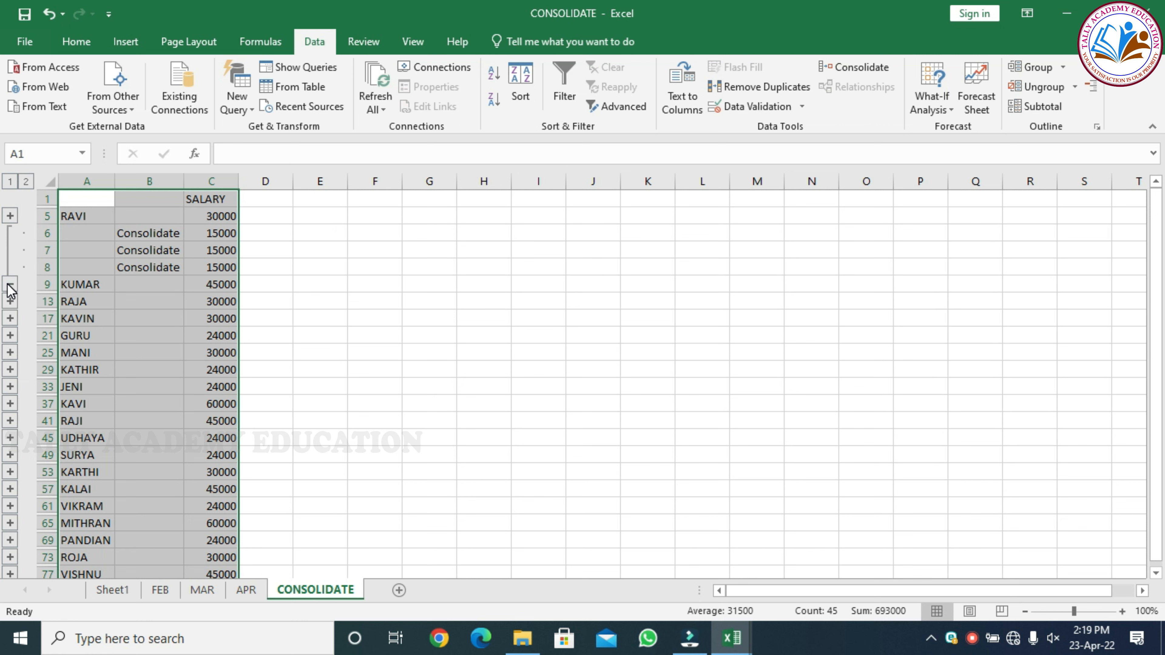
{"action": "left_click", "coordinate": [10, 283]}
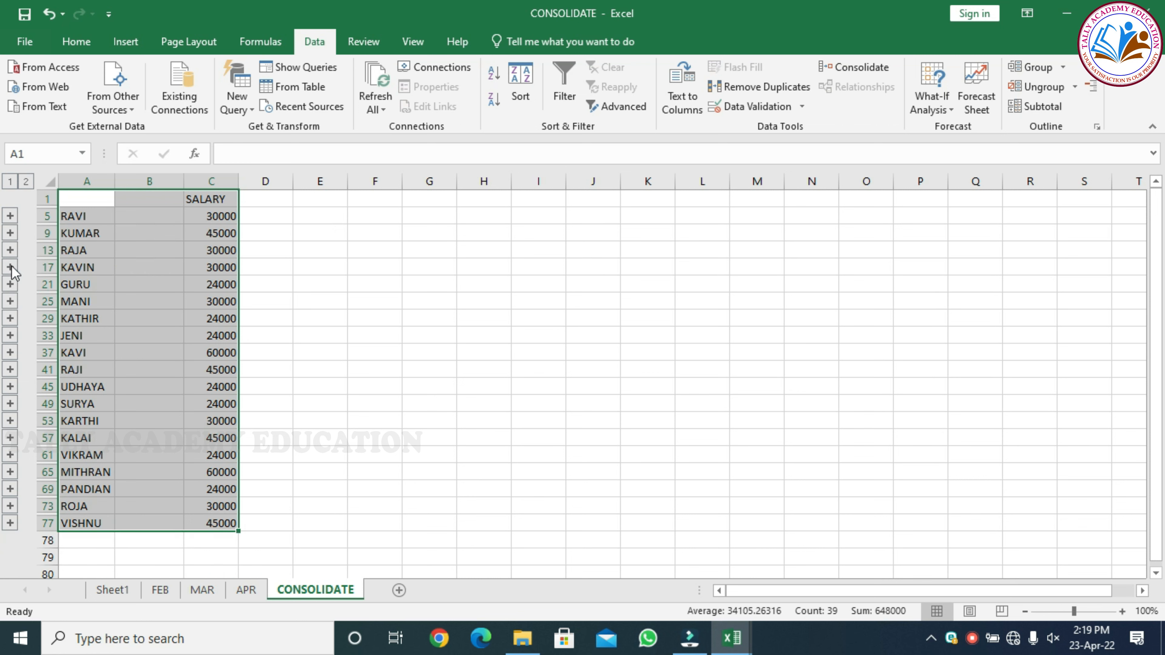